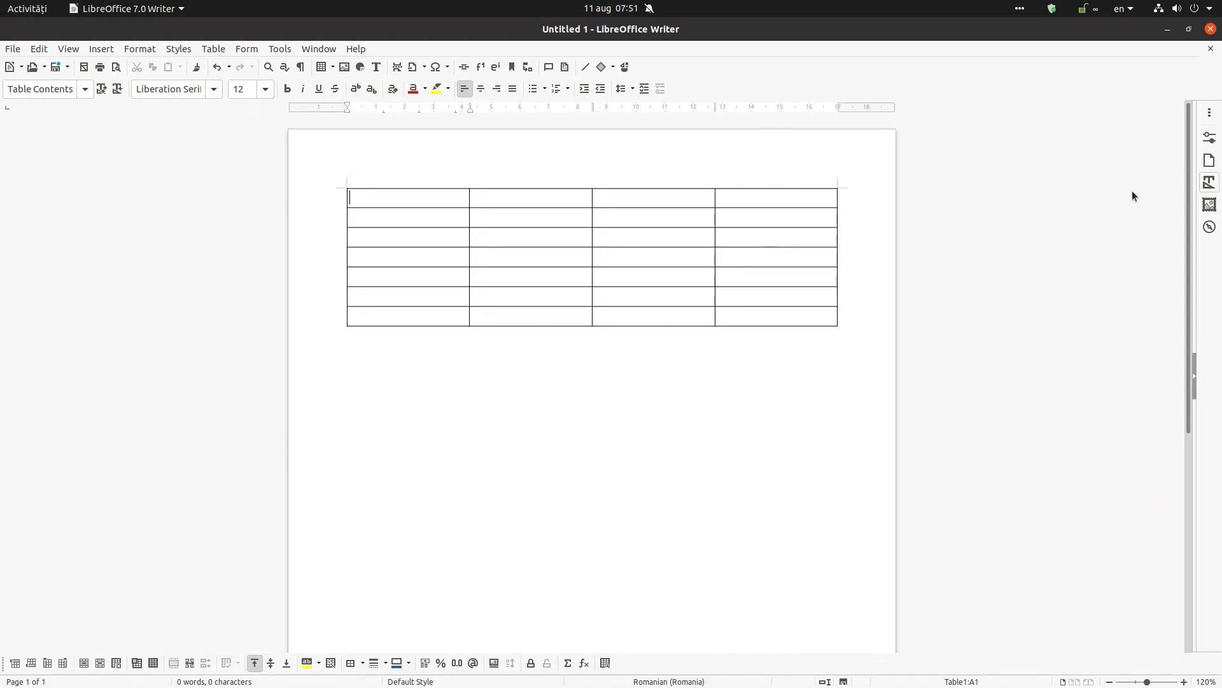
Show the table styles, apply Box List Green to the table and undo it
{"action": "left_click", "coordinate": [1208, 183]}
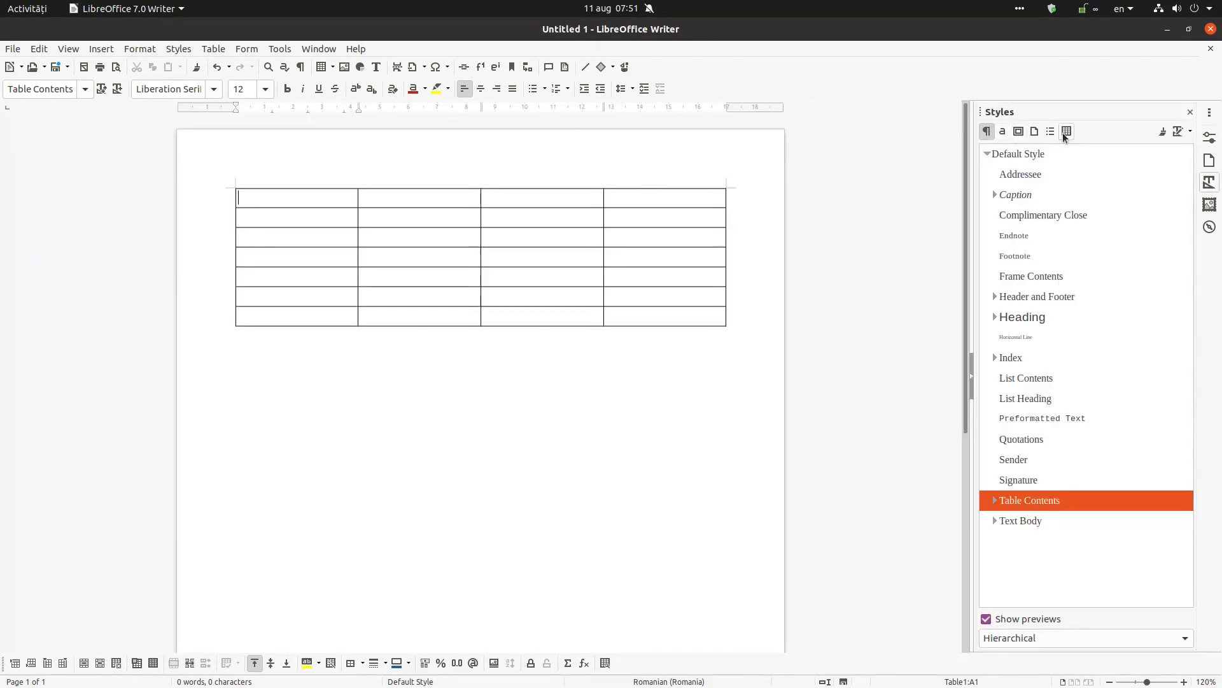
{"action": "left_click", "coordinate": [1067, 131]}
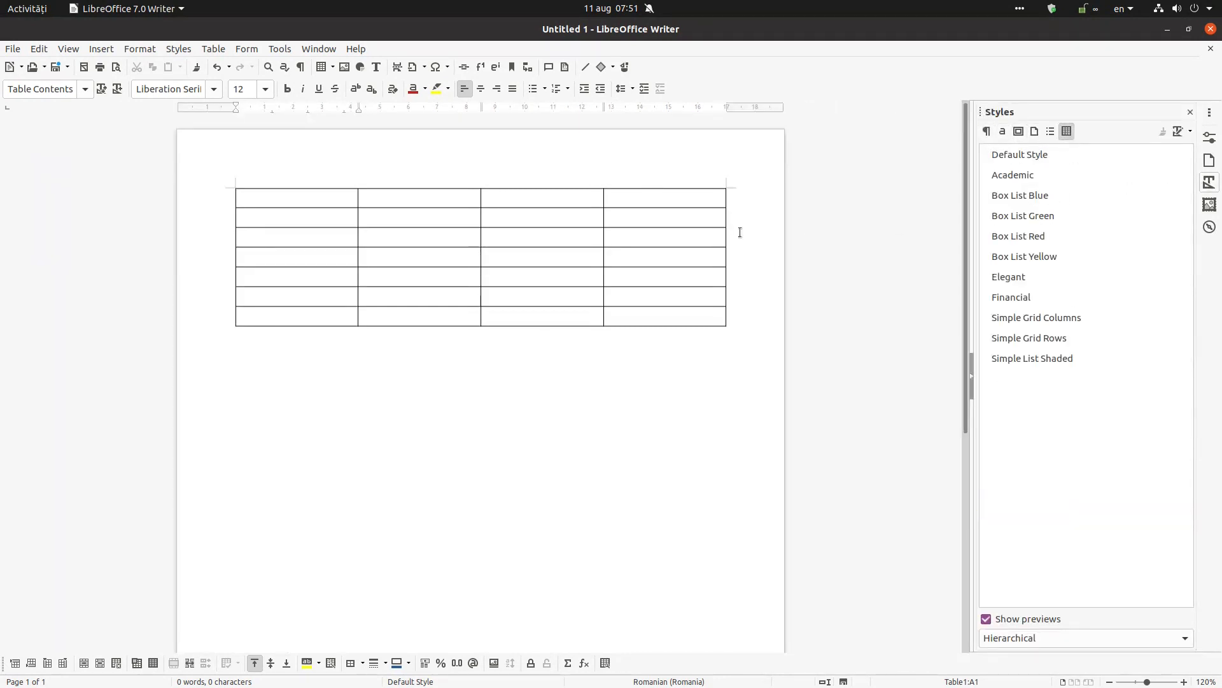
{"action": "double_click", "coordinate": [1048, 217]}
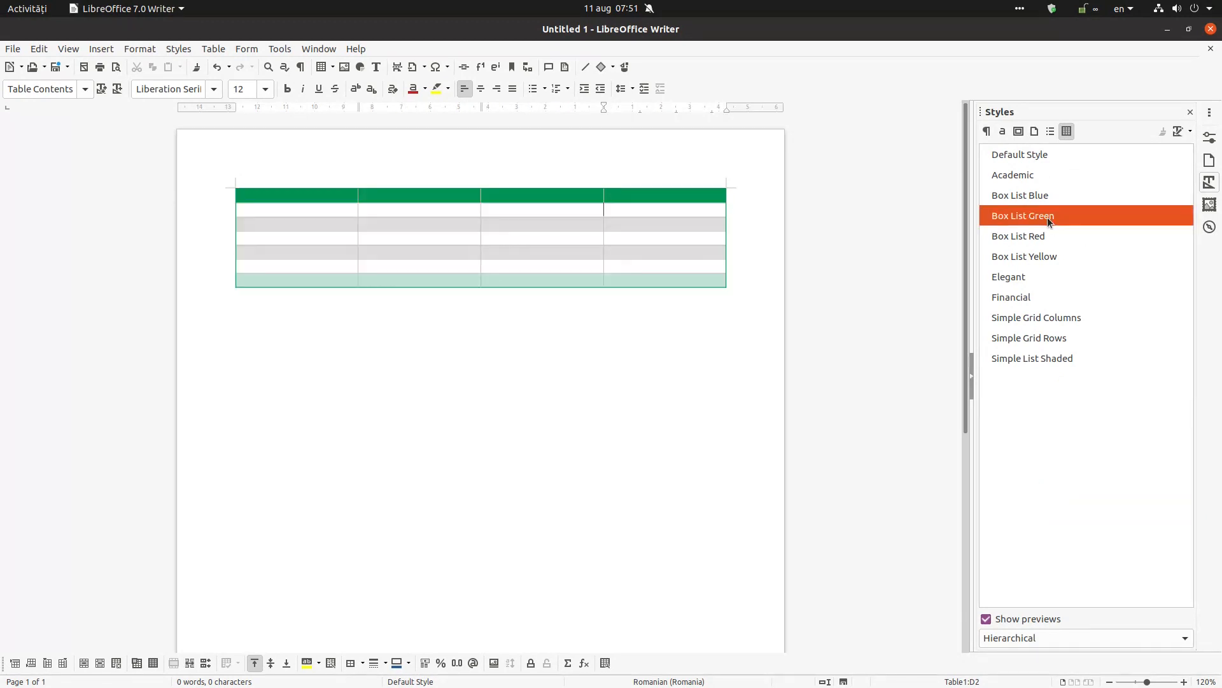
{"action": "left_click", "coordinate": [217, 67]}
{"action": "left_click", "coordinate": [461, 387]}
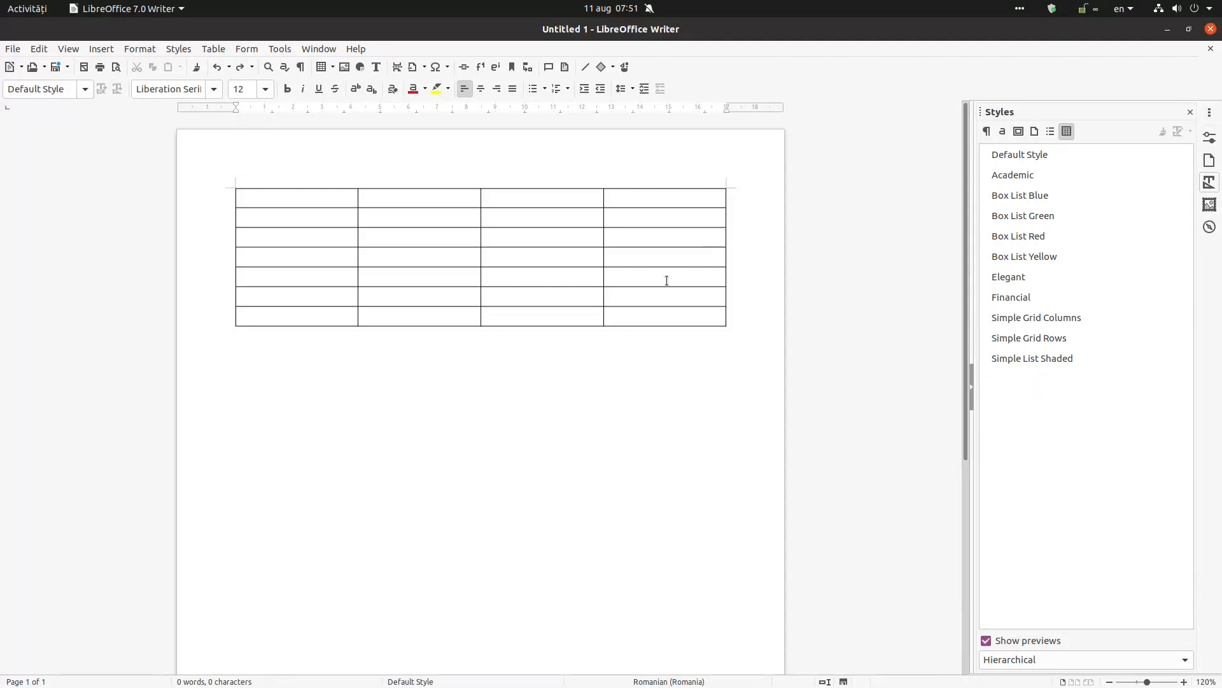
Enter the column headings A, B, C and D in the table's first row
{"action": "left_click", "coordinate": [346, 197]}
{"action": "type", "text": "A"}
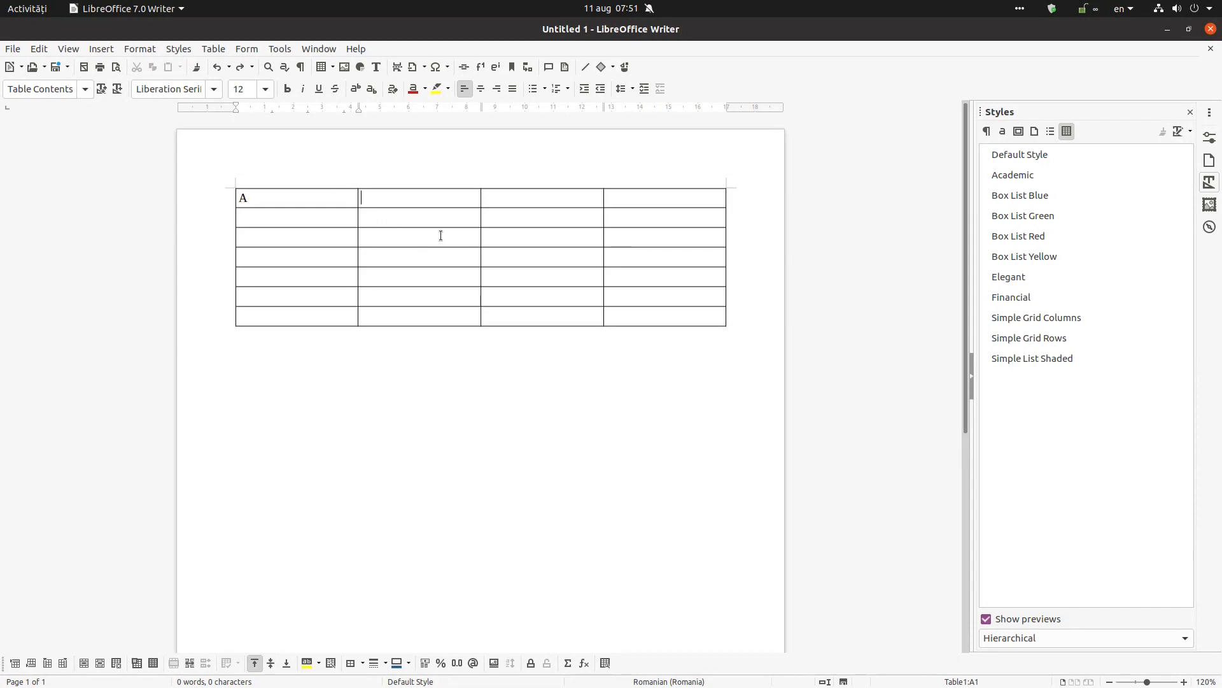
{"action": "type", "text": "B"}
{"action": "key", "text": "Tab"}
{"action": "type", "text": "C"}
{"action": "key", "text": "Tab"}
Fill the table's second row with 1, 2, 3, 4 and its third row with 5, 6, 7, 8
{"action": "type", "text": "1"}
{"action": "key", "text": "Tab"}
{"action": "type", "text": "2"}
{"action": "key", "text": "Tab"}
{"action": "type", "text": "3"}
{"action": "type", "text": "5"}
{"action": "key", "text": "Tab"}
{"action": "type", "text": "6"}
{"action": "key", "text": "Tab"}
{"action": "type", "text": "8"}
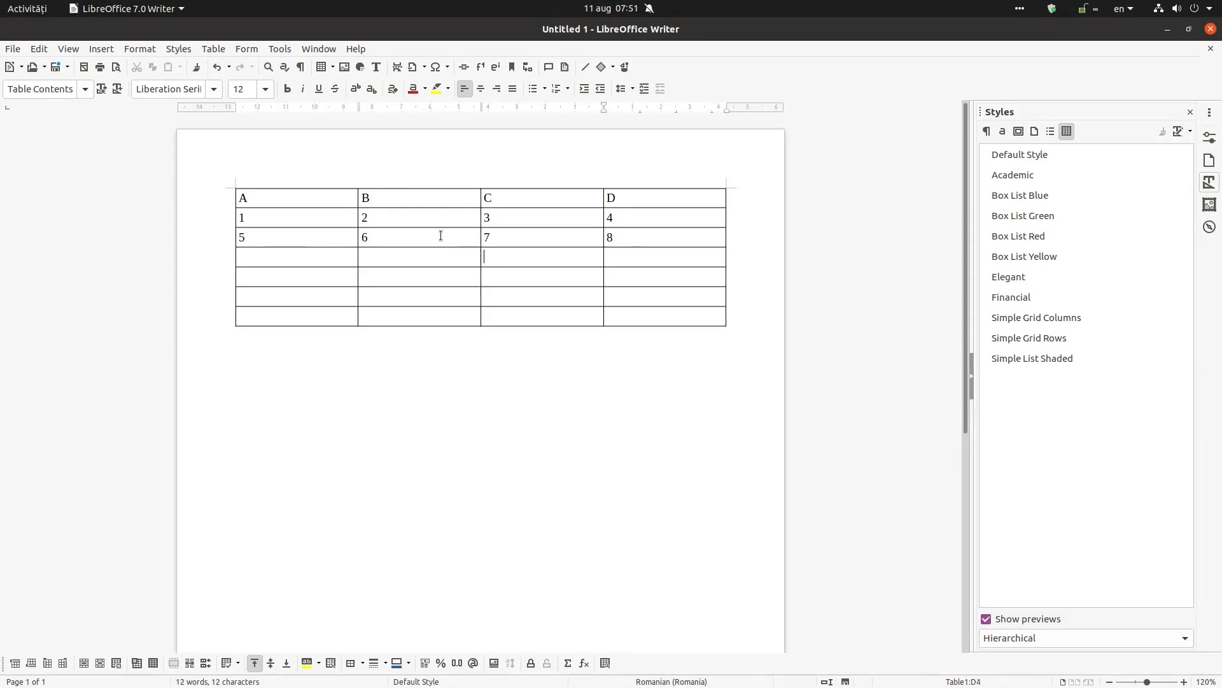
Fill the table's fourth row with 9, 10, 11 and 12
{"action": "type", "text": "9"}
{"action": "key", "text": "Tab"}
{"action": "type", "text": "11"}
{"action": "key", "text": "Tab"}
{"action": "type", "text": "12"}
Fill the table's last row with 21, 22, 23 and 24
{"action": "left_click", "coordinate": [355, 315]}
{"action": "type", "text": "23"}
{"action": "key", "text": "Tab"}
{"action": "type", "text": "24"}
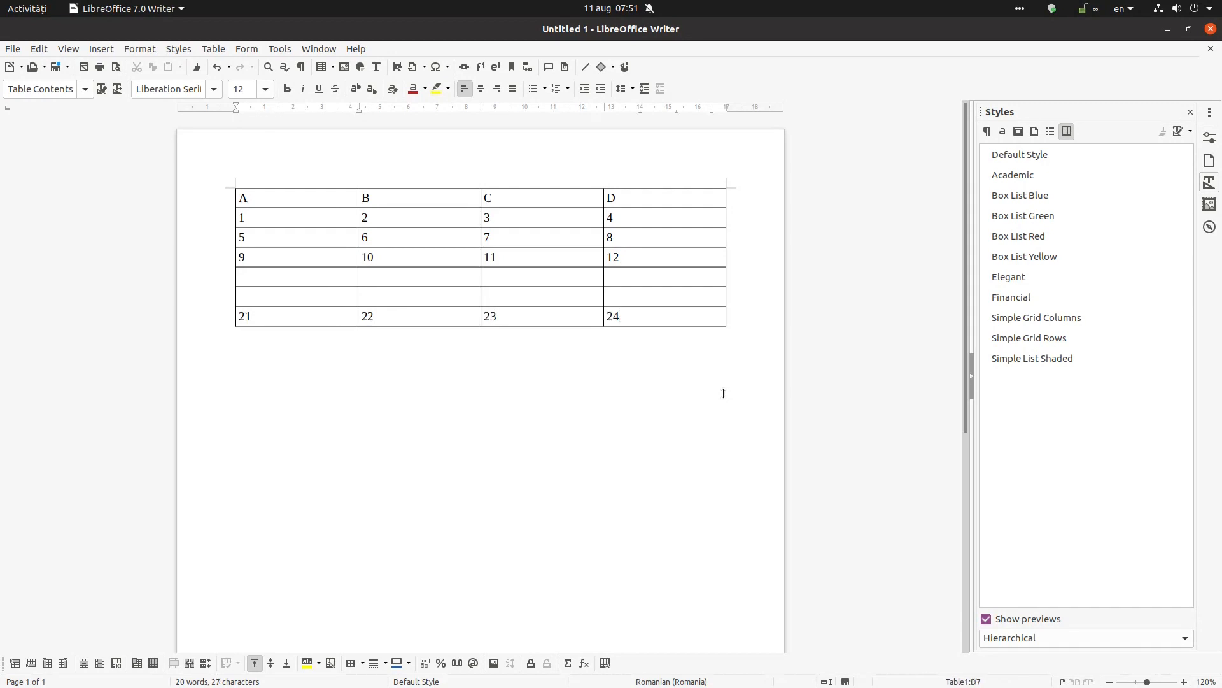
Center the text of the heading row and right-align all the rows below it
{"action": "left_click_drag", "start_coordinate": [283, 197], "coordinate": [615, 186]}
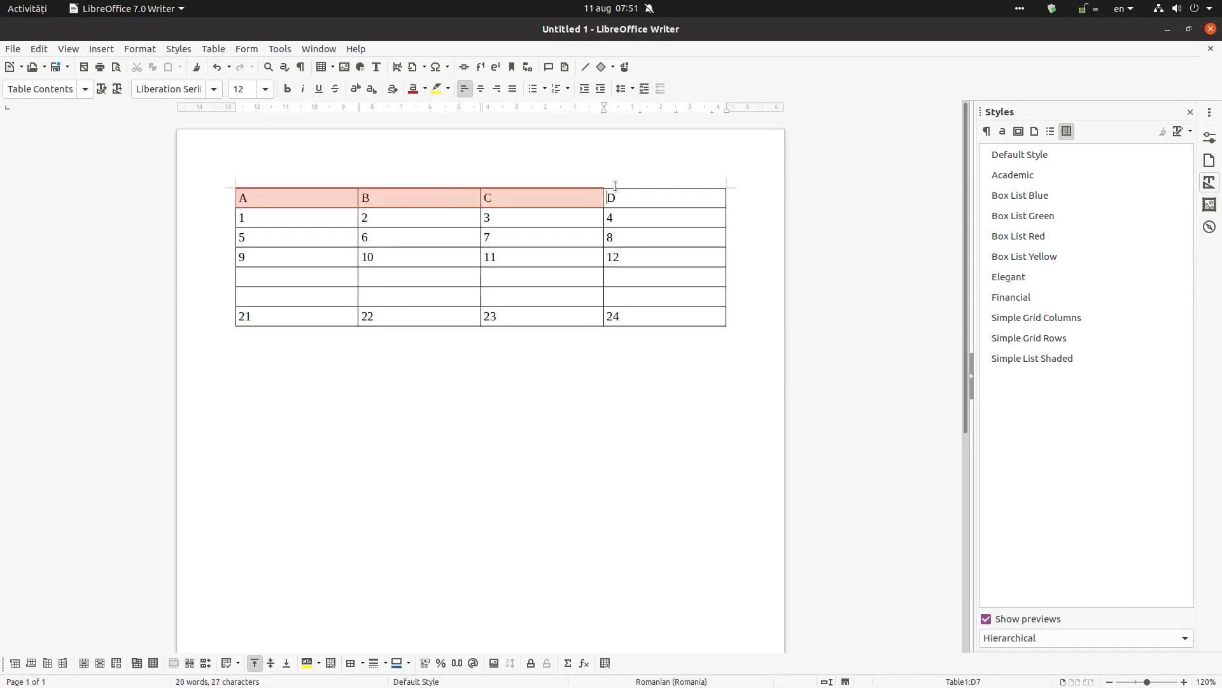
{"action": "left_click", "coordinate": [481, 88]}
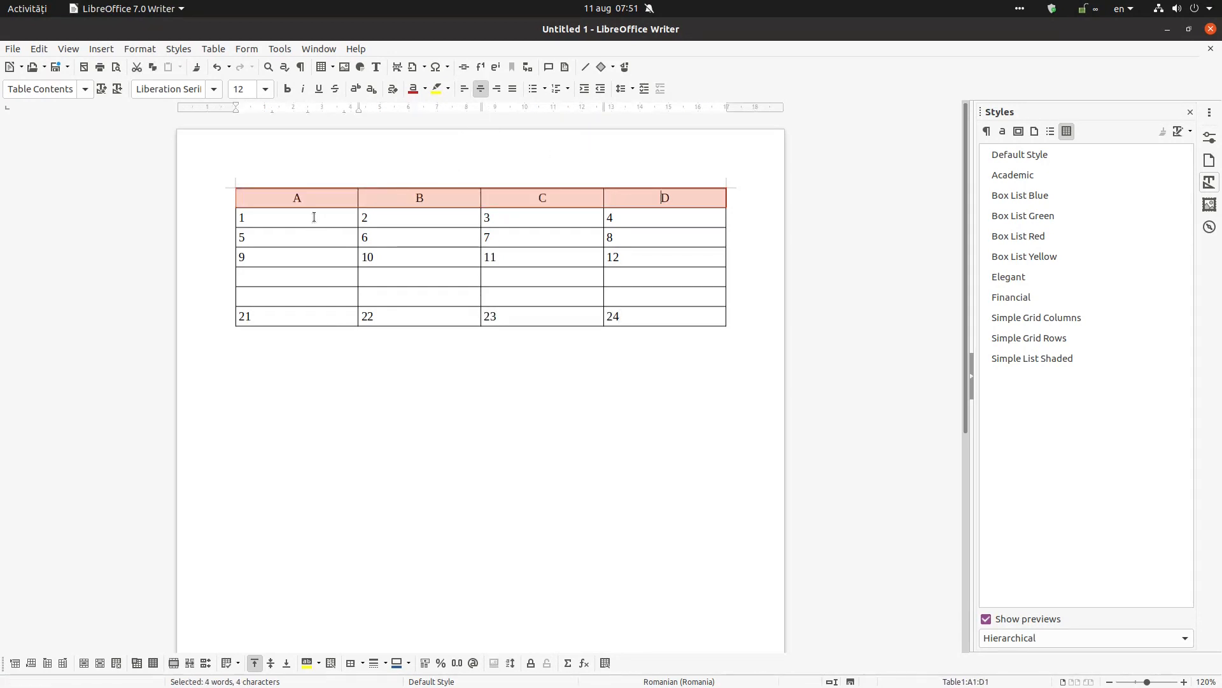
{"action": "left_click_drag", "start_coordinate": [314, 211], "coordinate": [626, 312]}
{"action": "left_click", "coordinate": [496, 89]}
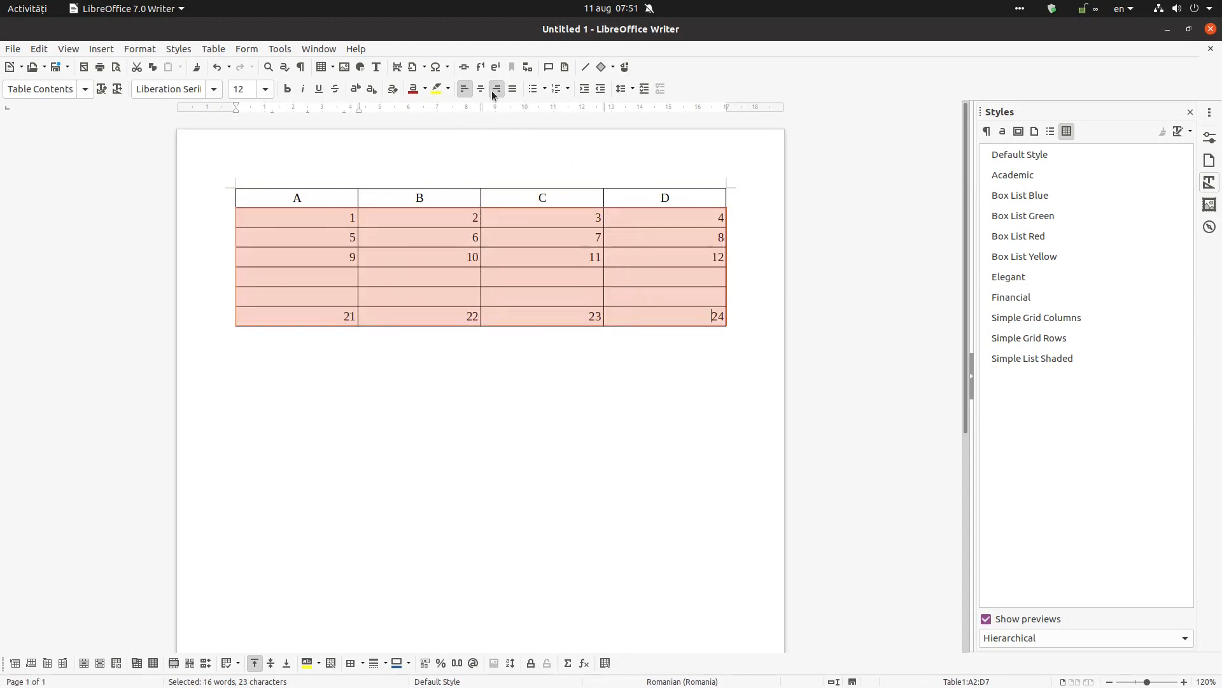
Give the heading row's cells the blue background color 2a6099
{"action": "left_click_drag", "start_coordinate": [346, 197], "coordinate": [616, 198]}
{"action": "right_click", "coordinate": [616, 199]}
{"action": "left_click", "coordinate": [666, 436]}
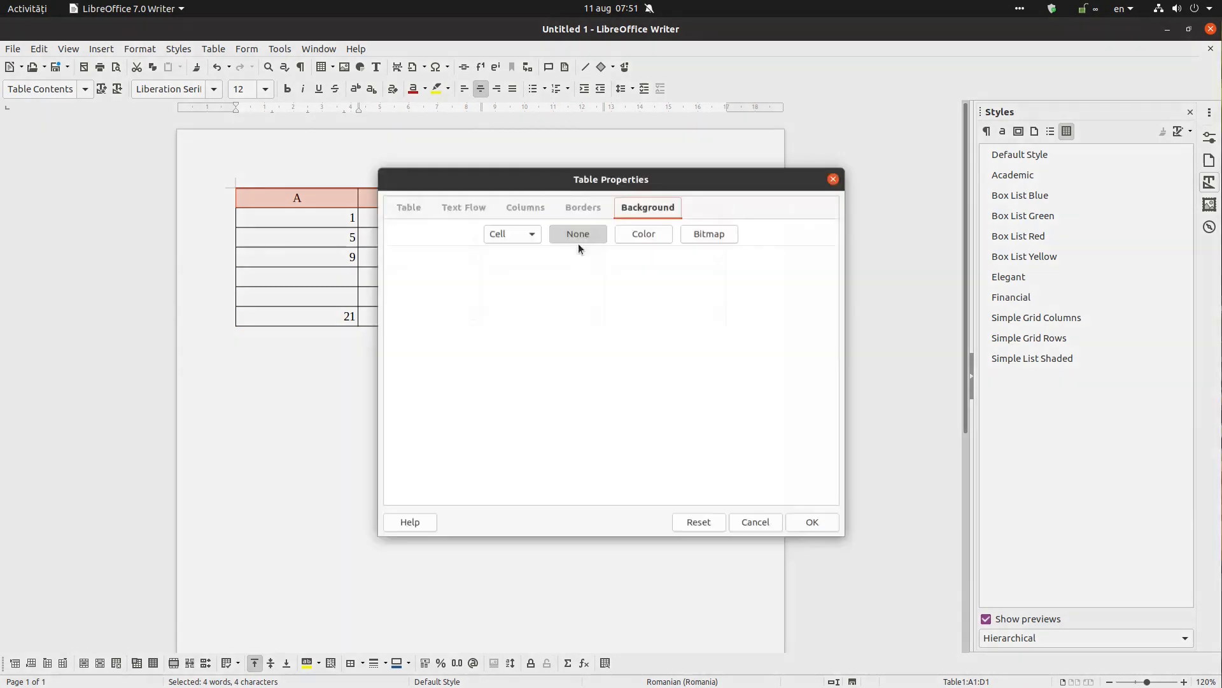
{"action": "left_click", "coordinate": [707, 230]}
{"action": "left_click", "coordinate": [666, 236]}
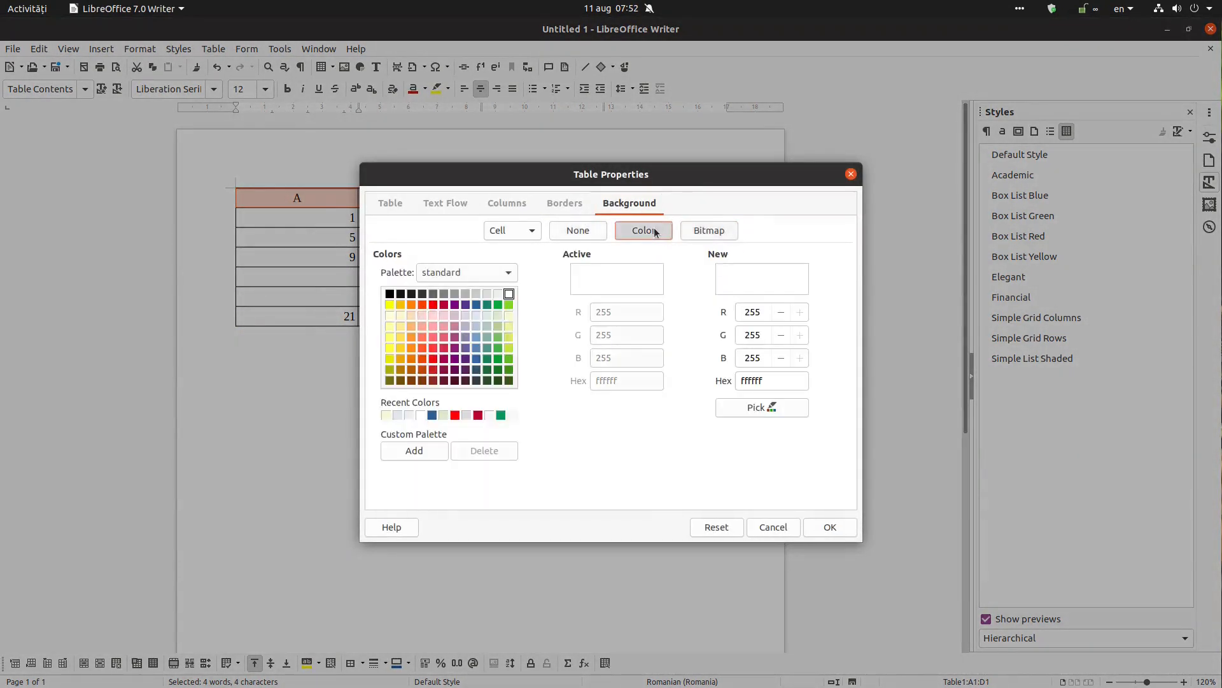
{"action": "left_click", "coordinate": [476, 316]}
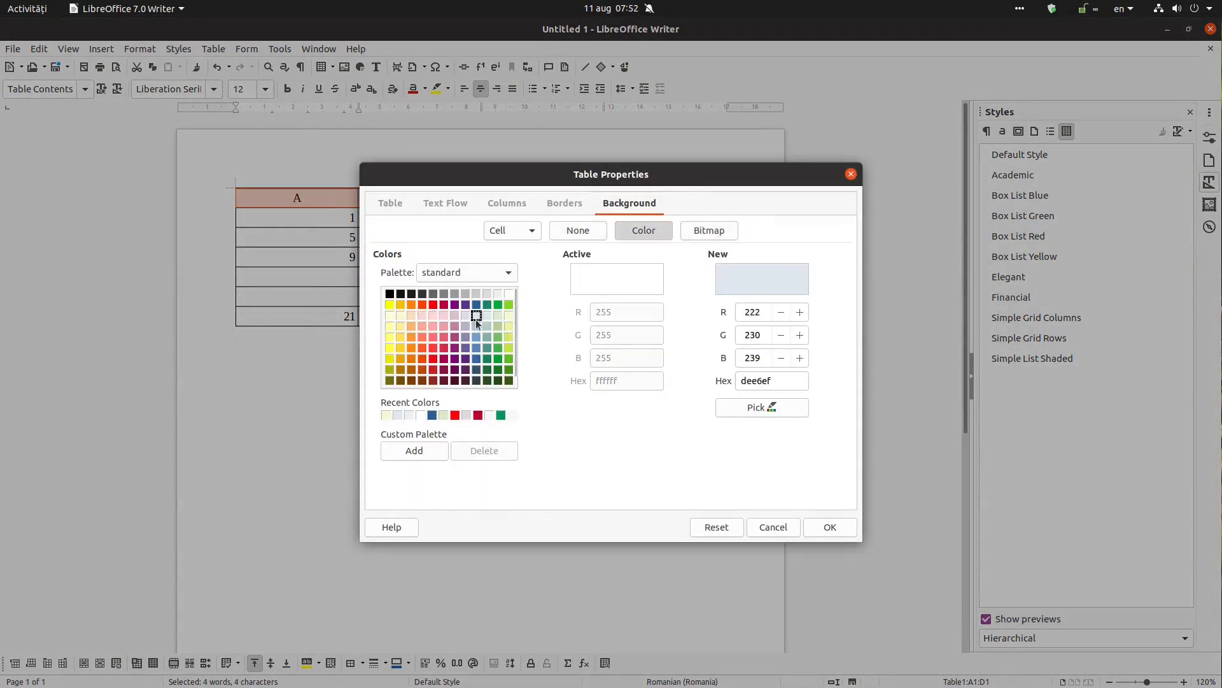
{"action": "left_click", "coordinate": [477, 326]}
{"action": "left_click", "coordinate": [476, 307]}
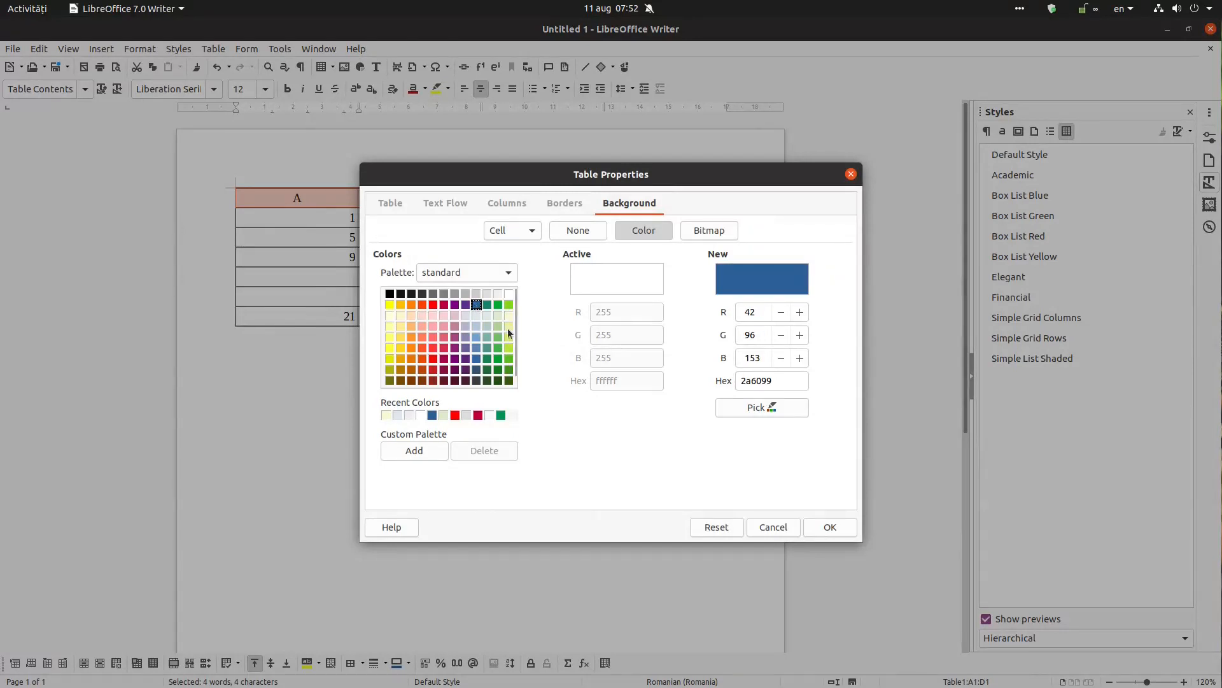
{"action": "left_click", "coordinate": [825, 528]}
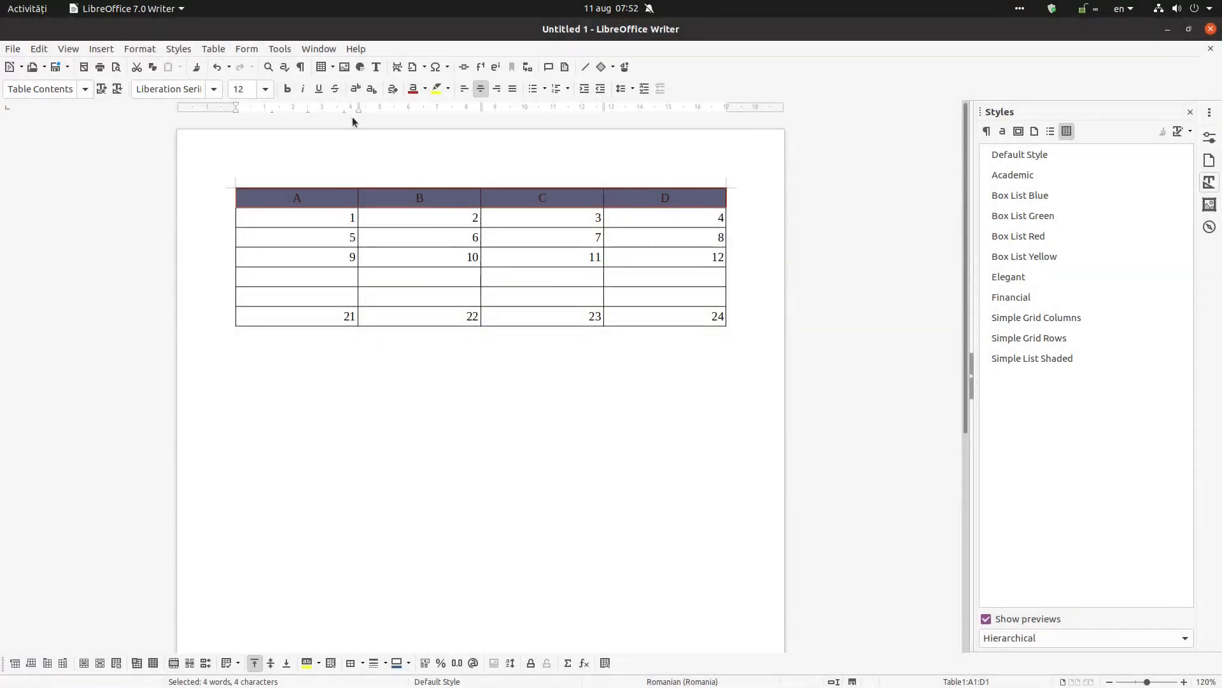
Make the heading row's text white, bold and 14 pt
{"action": "left_click", "coordinate": [425, 88]}
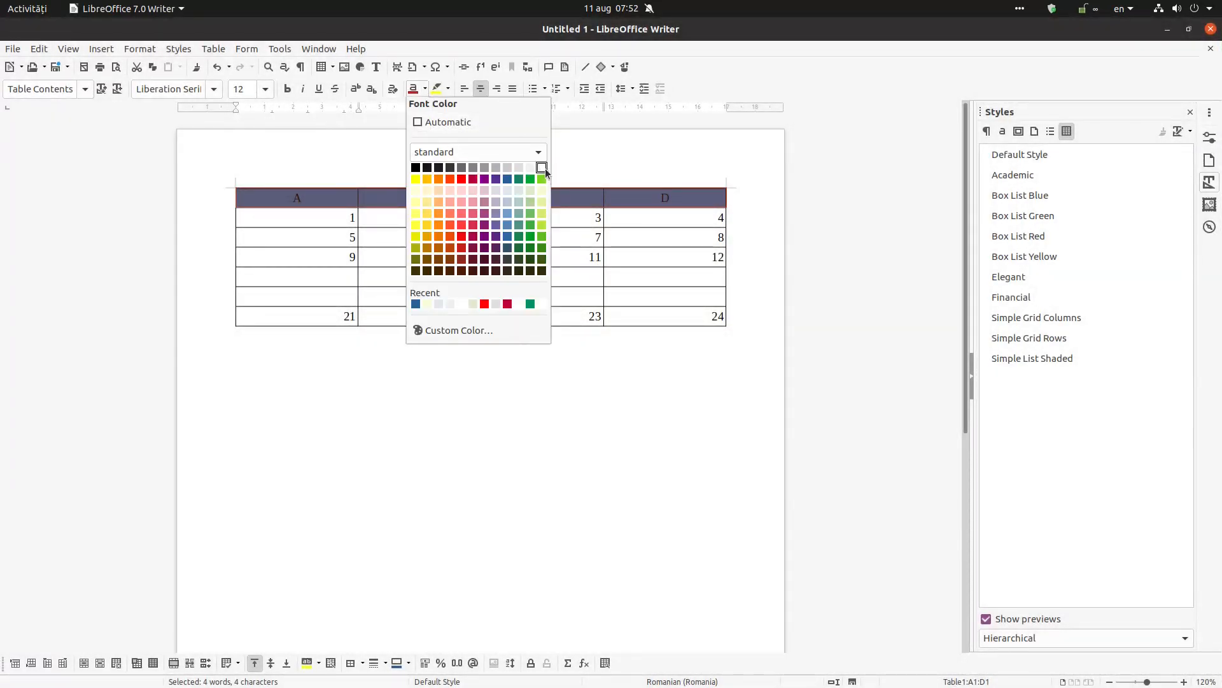
{"action": "left_click", "coordinate": [542, 167]}
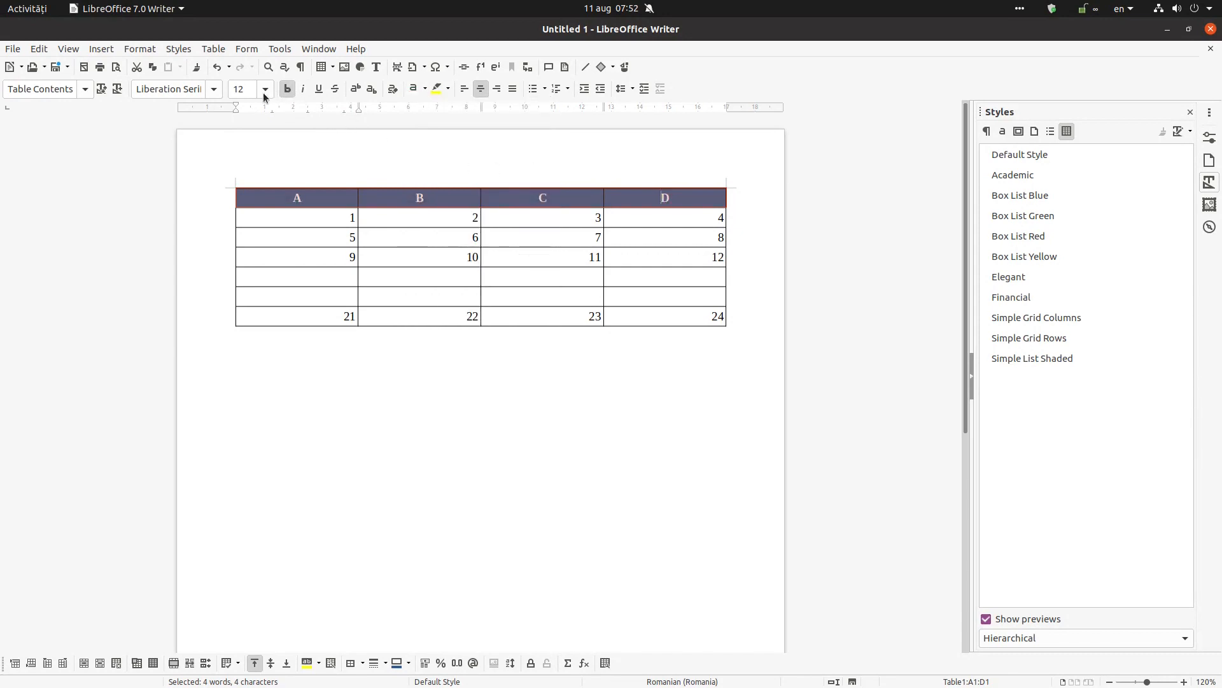
{"action": "left_click", "coordinate": [265, 90]}
{"action": "left_click", "coordinate": [239, 183]}
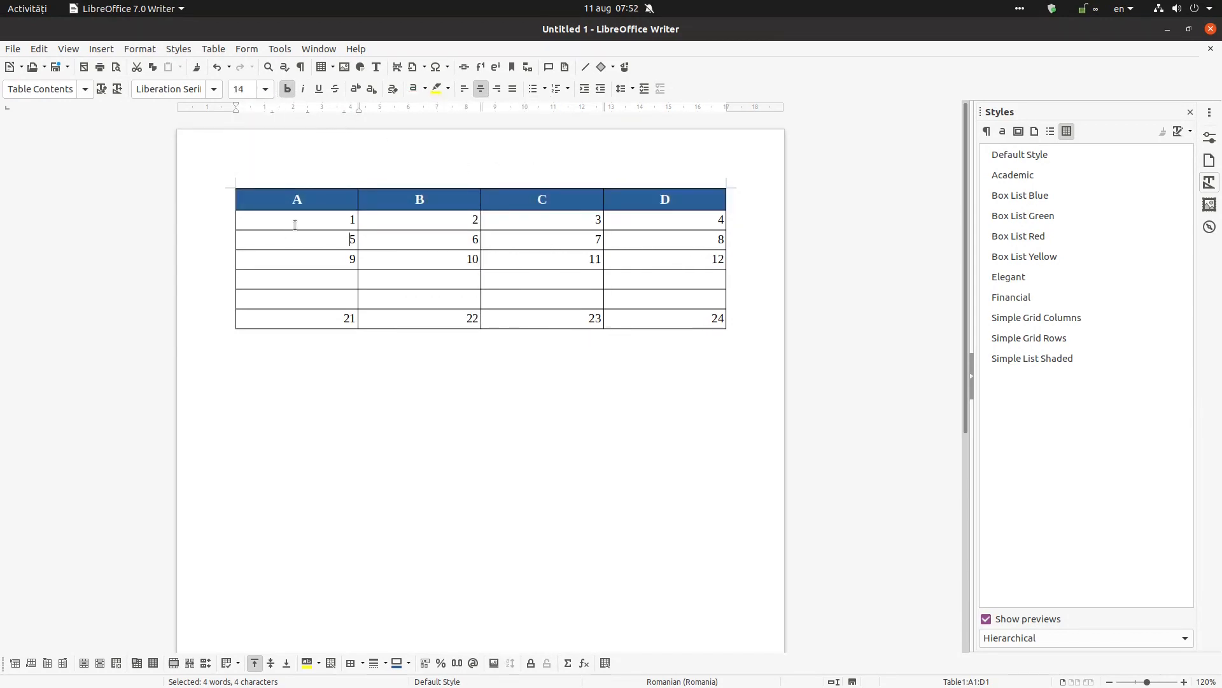
Make the numbers in the table's last row bold and 14 pt
{"action": "left_click_drag", "start_coordinate": [305, 224], "coordinate": [650, 315]}
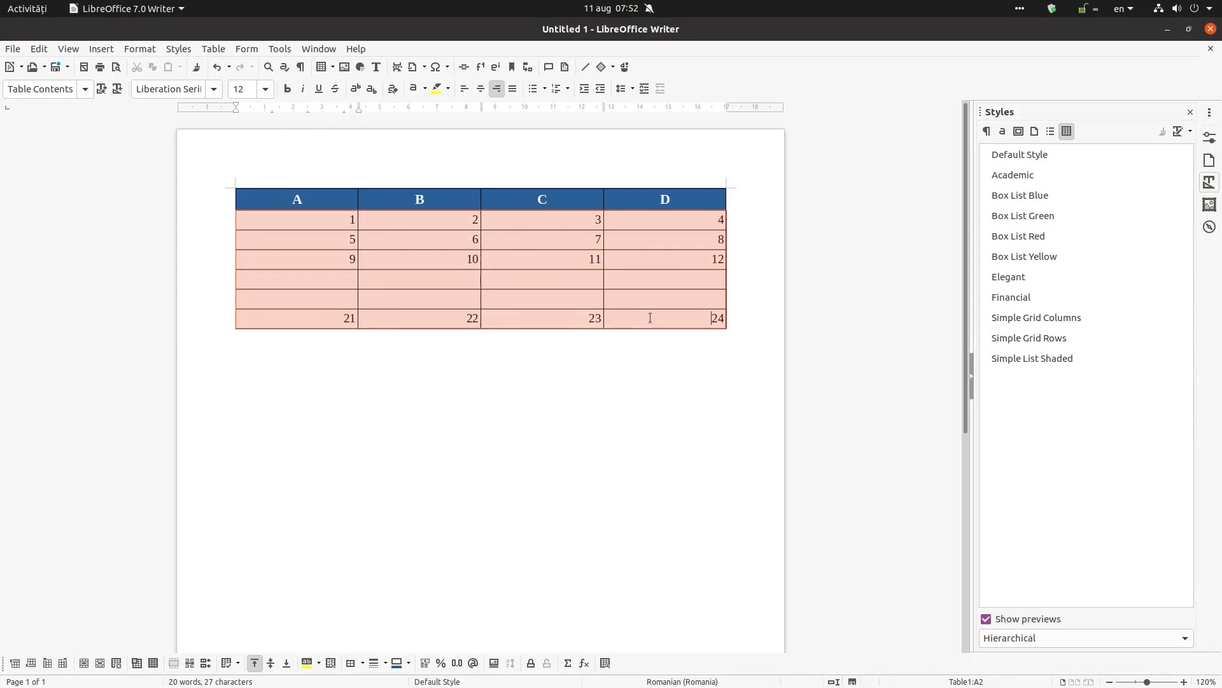
{"action": "left_click_drag", "start_coordinate": [346, 319], "coordinate": [629, 317]}
{"action": "left_click", "coordinate": [287, 89]}
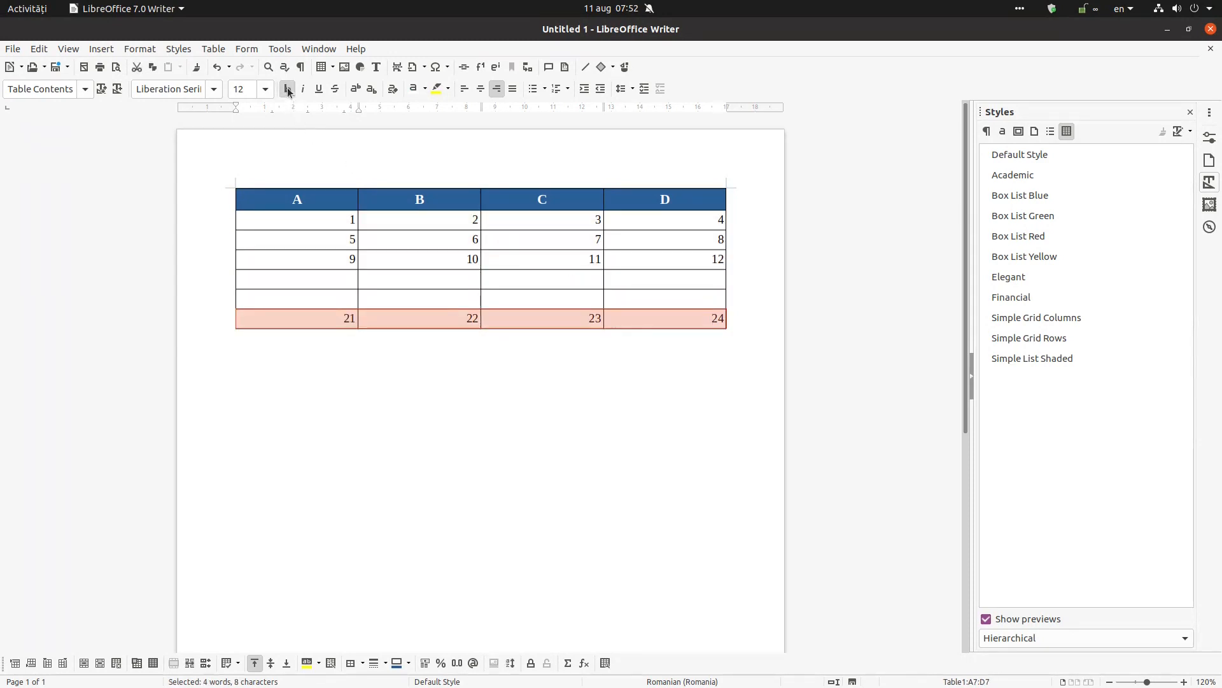
{"action": "left_click", "coordinate": [265, 89]}
{"action": "left_click", "coordinate": [250, 181]}
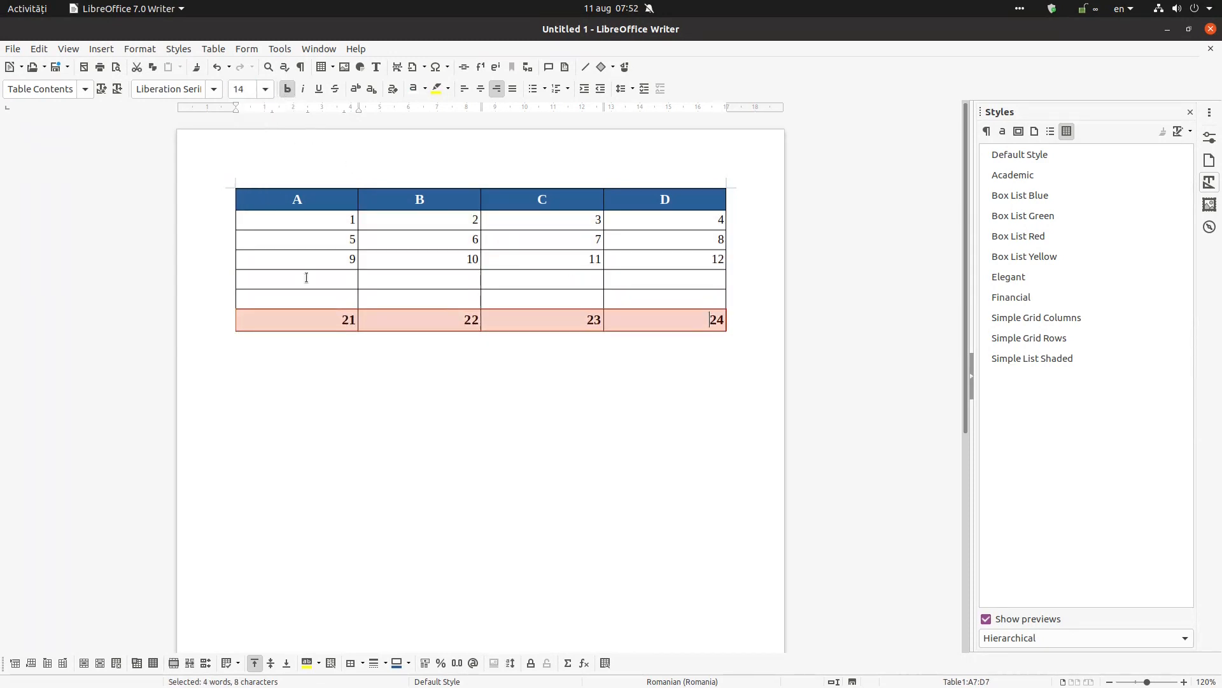
Set the font size of all rows between the heading row and the last row to 13 pt
{"action": "left_click_drag", "start_coordinate": [333, 224], "coordinate": [618, 291]}
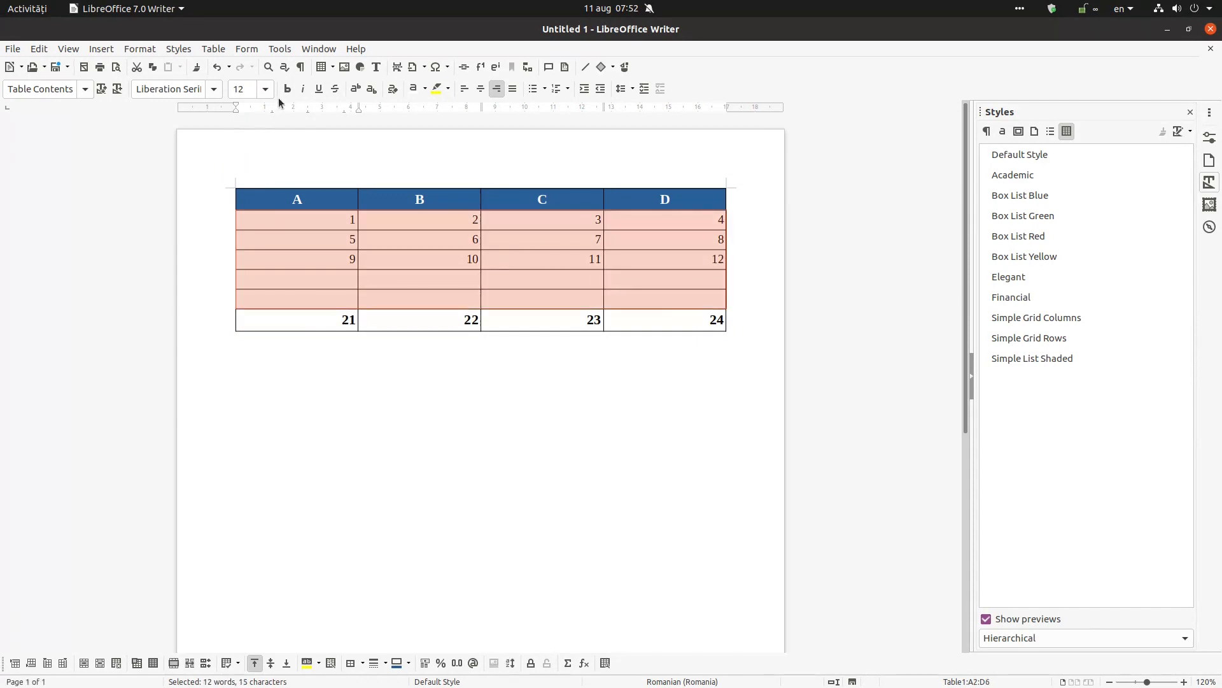
{"action": "left_click", "coordinate": [265, 89]}
{"action": "left_click", "coordinate": [251, 165]}
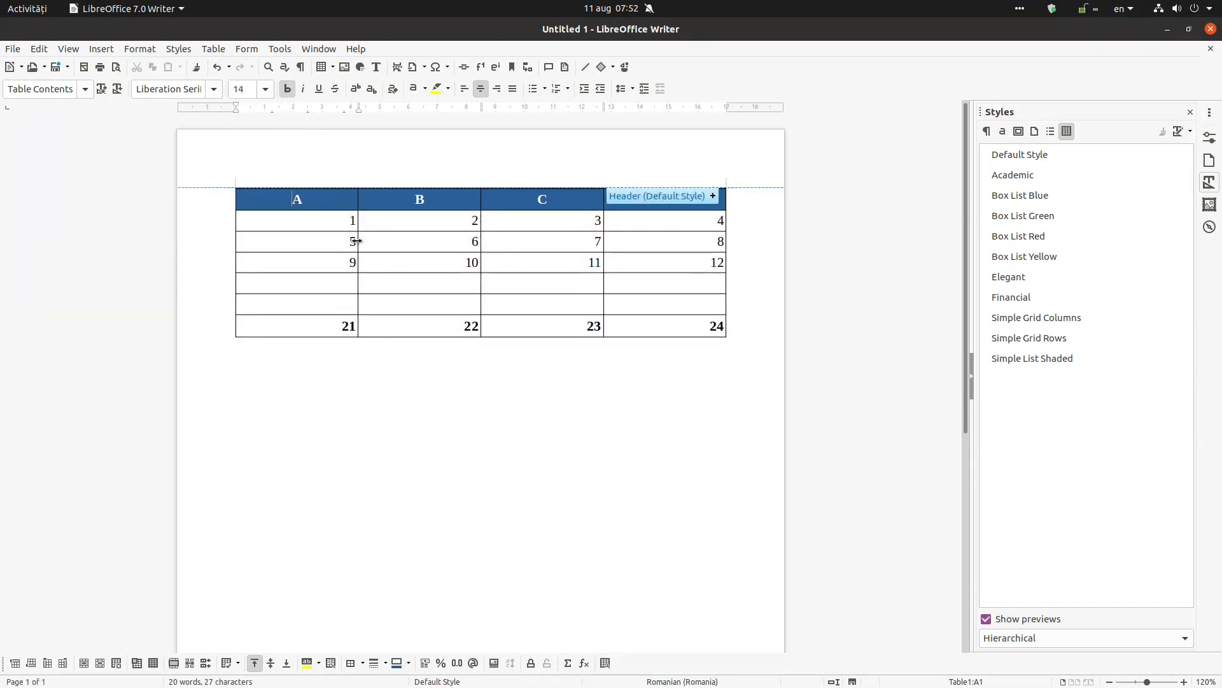
{"action": "left_click_drag", "start_coordinate": [356, 262], "coordinate": [516, 263]}
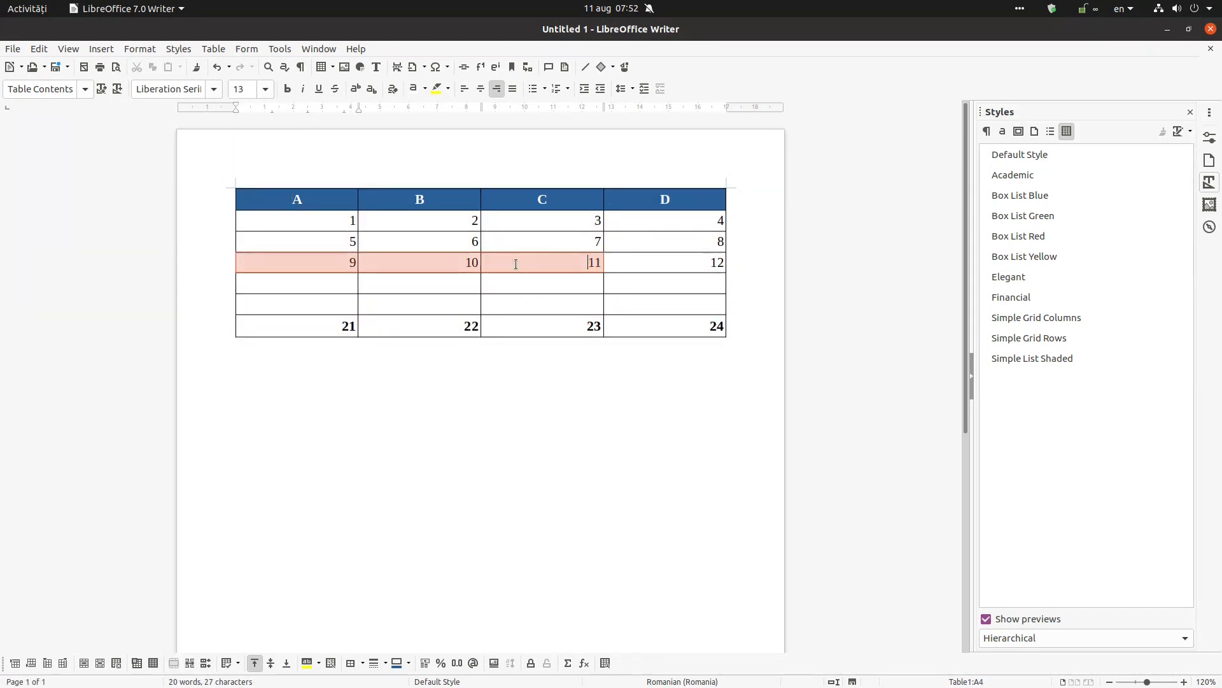
{"action": "left_click", "coordinate": [461, 302]}
{"action": "left_click", "coordinate": [481, 322]}
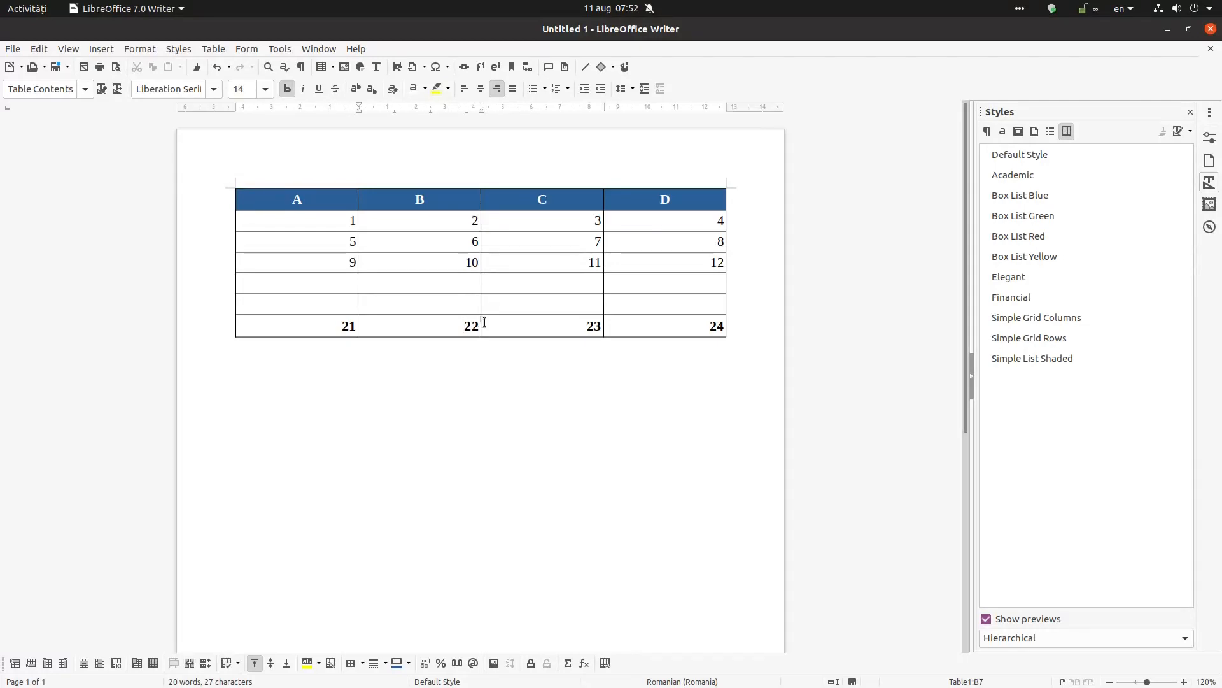
Insert a new row below the second empty row, directly above the table's last row
{"action": "right_click", "coordinate": [330, 305]}
{"action": "mouse_move", "coordinate": [380, 348]}
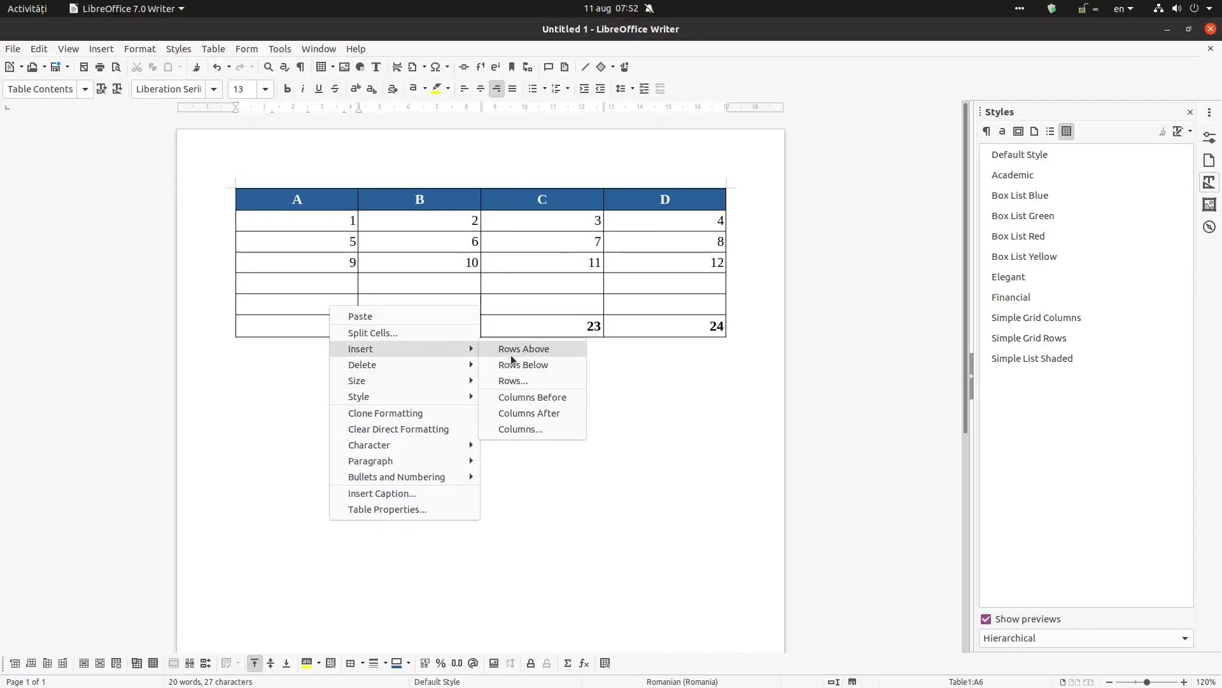
{"action": "left_click", "coordinate": [512, 364]}
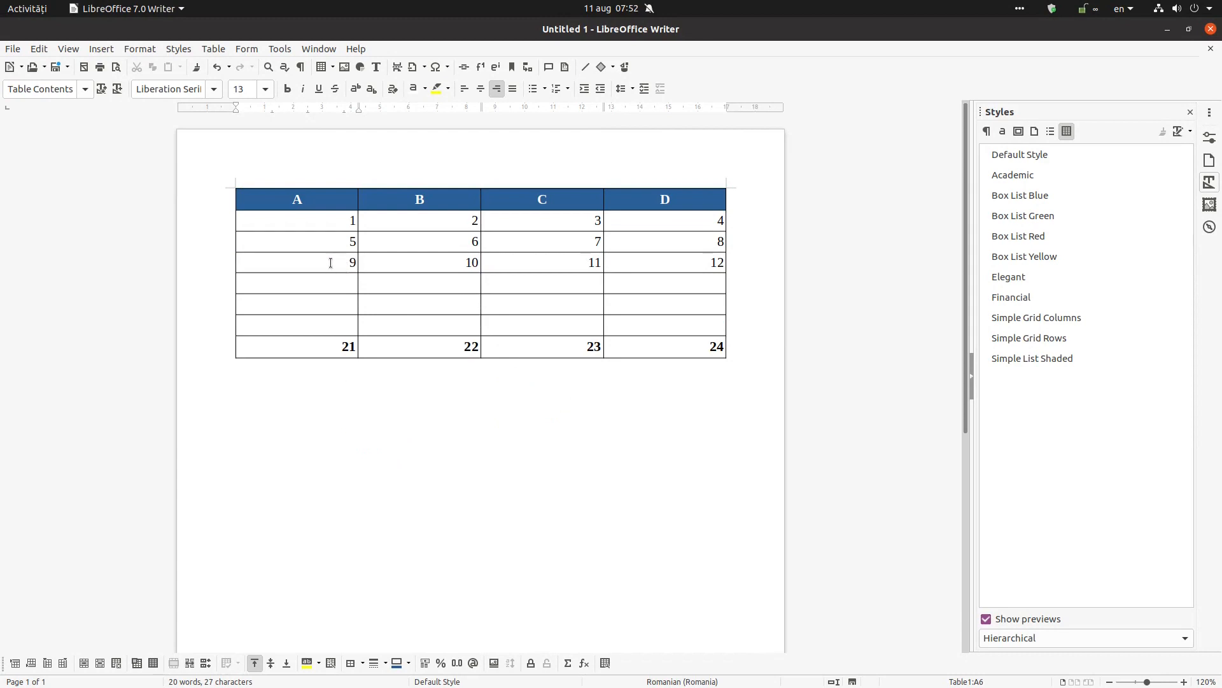
{"action": "left_click_drag", "start_coordinate": [331, 263], "coordinate": [609, 258]}
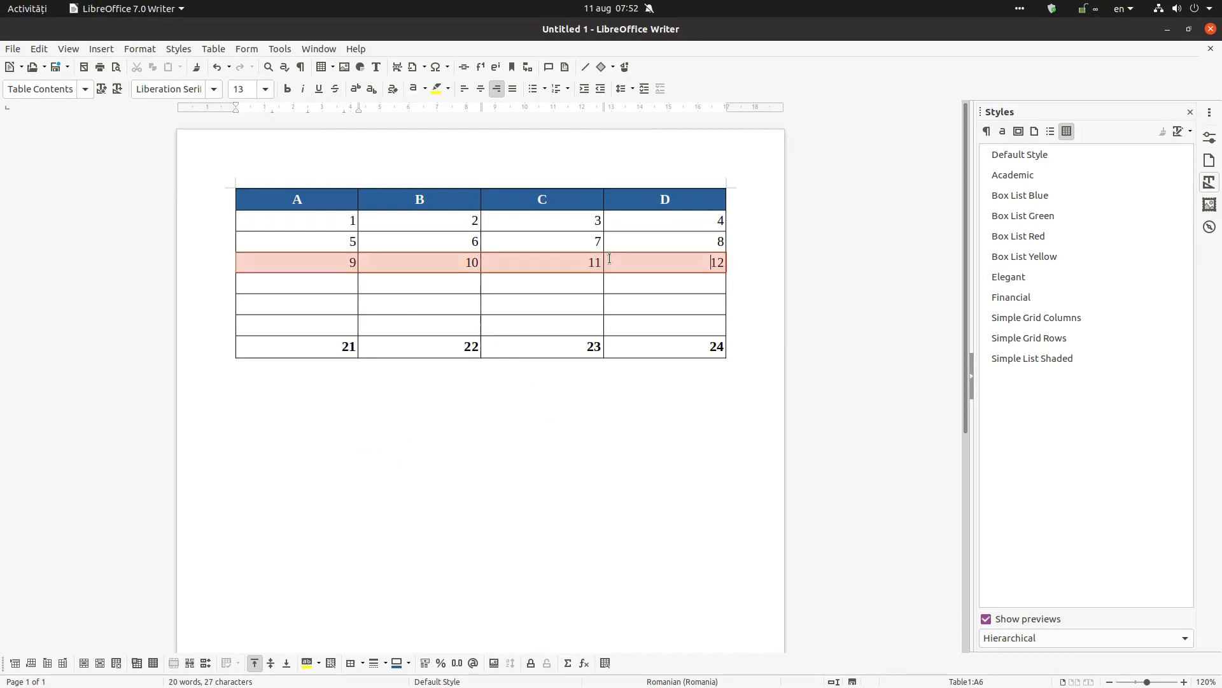
{"action": "left_click", "coordinate": [425, 88]}
{"action": "left_click", "coordinate": [532, 166]}
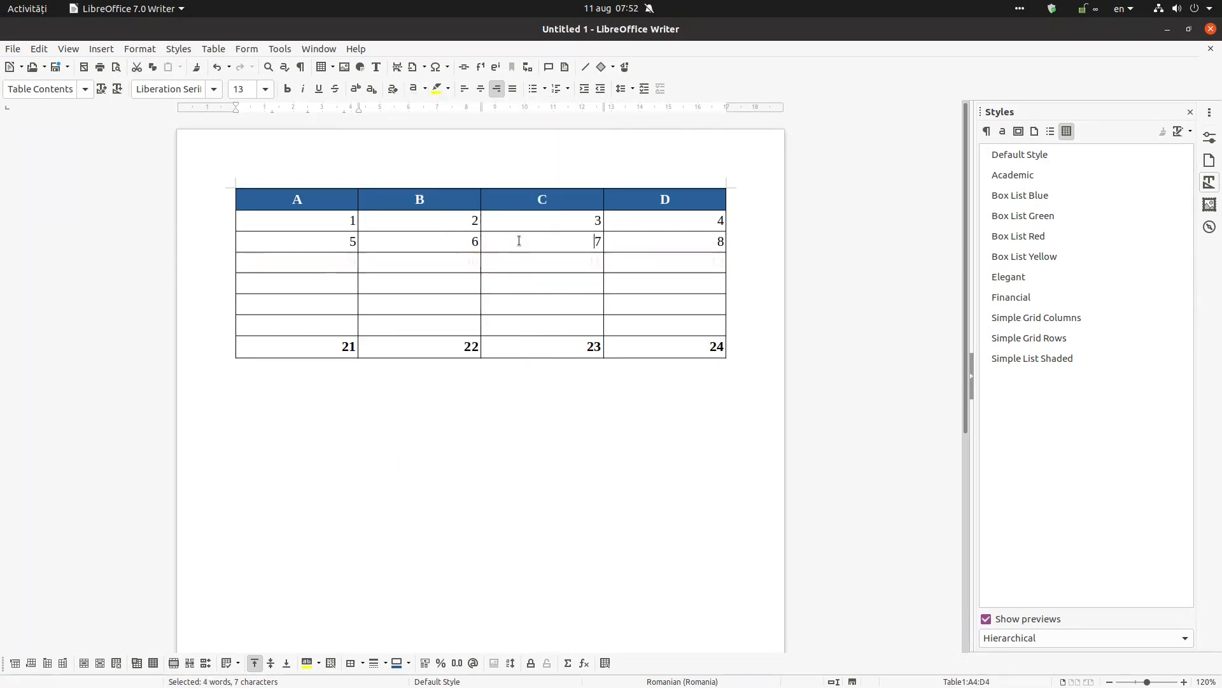
{"action": "left_click", "coordinate": [217, 67]}
Give the cells of the row with 9 to 12 a light gray background color
{"action": "left_click", "coordinate": [290, 263]}
{"action": "left_click_drag", "start_coordinate": [290, 262], "coordinate": [618, 262]}
{"action": "right_click", "coordinate": [618, 263]}
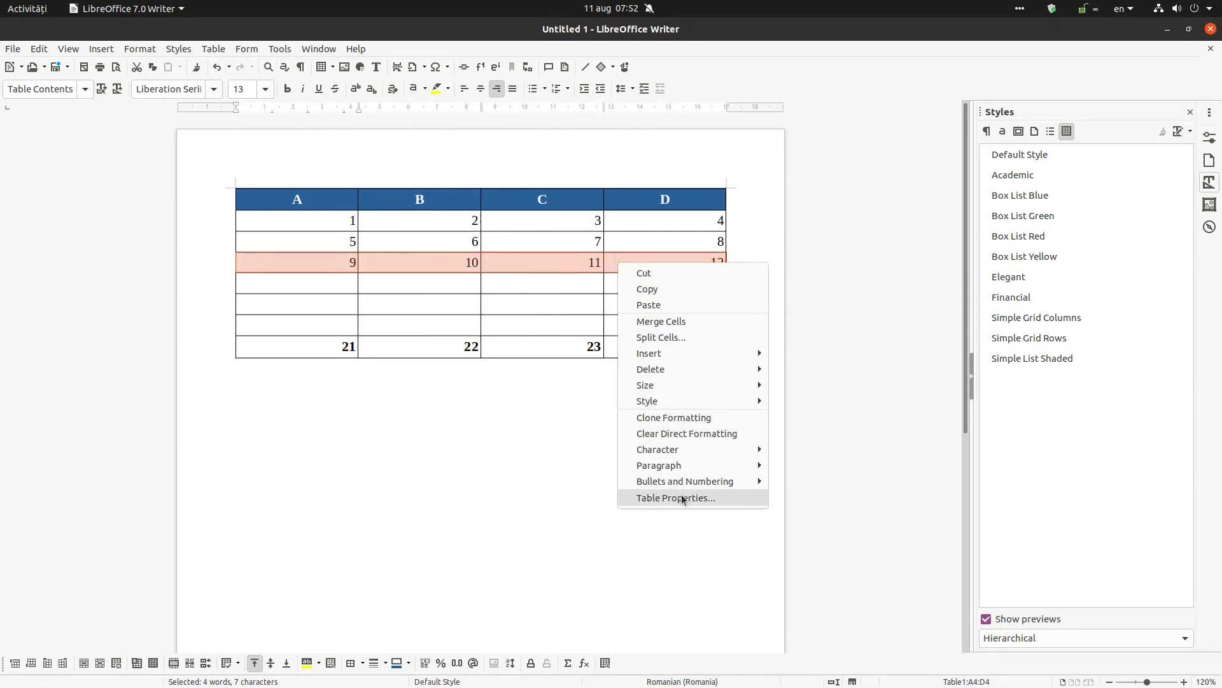
{"action": "left_click", "coordinate": [683, 497]}
{"action": "left_click", "coordinate": [644, 230]}
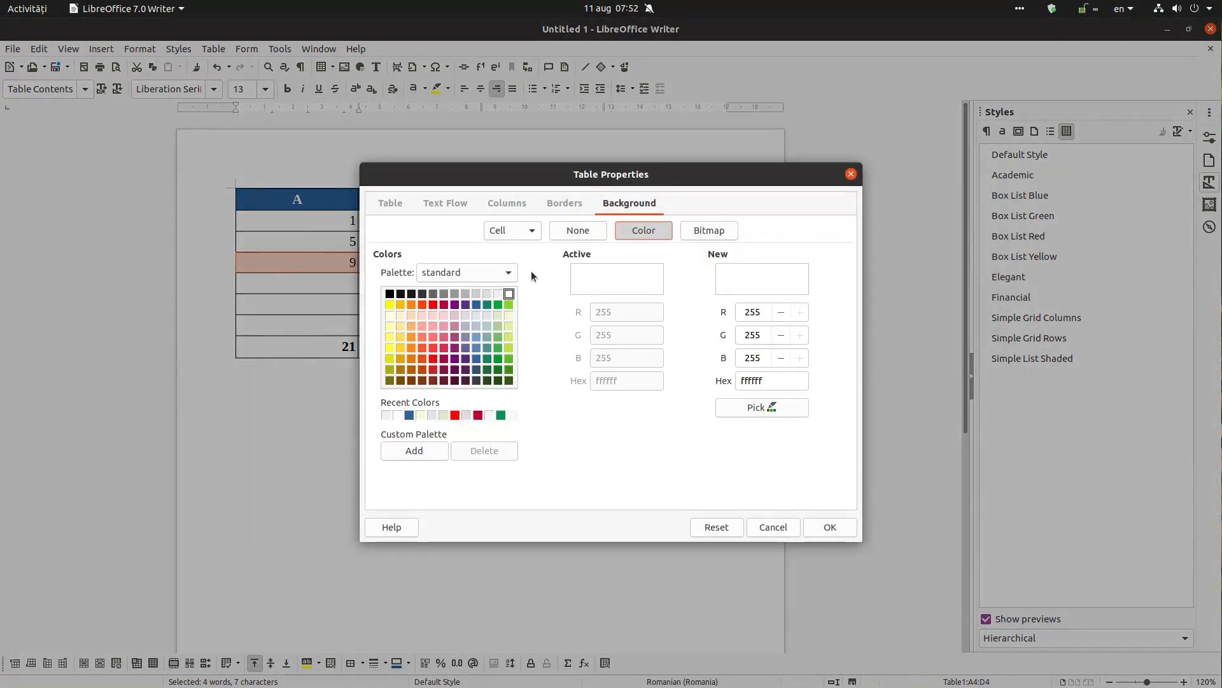
{"action": "left_click", "coordinate": [498, 294]}
{"action": "left_click", "coordinate": [827, 526]}
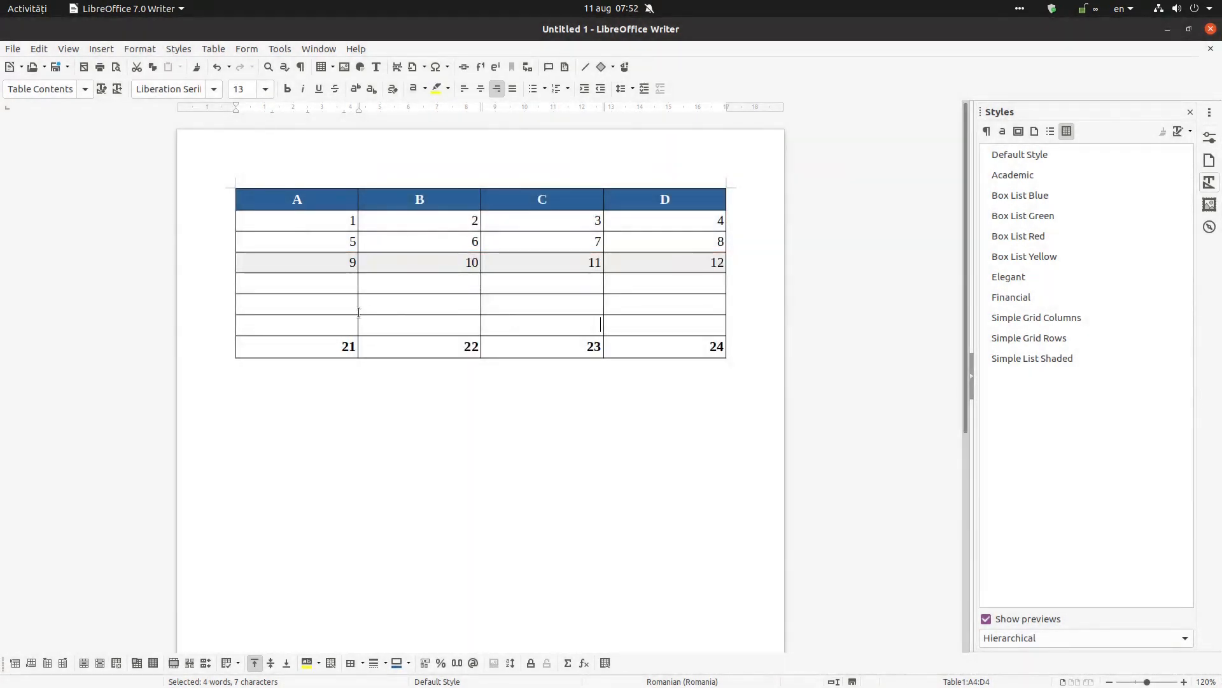
Give the empty row directly above the last row the same light gray cell background
{"action": "left_click_drag", "start_coordinate": [300, 324], "coordinate": [607, 324]}
{"action": "right_click", "coordinate": [607, 325]}
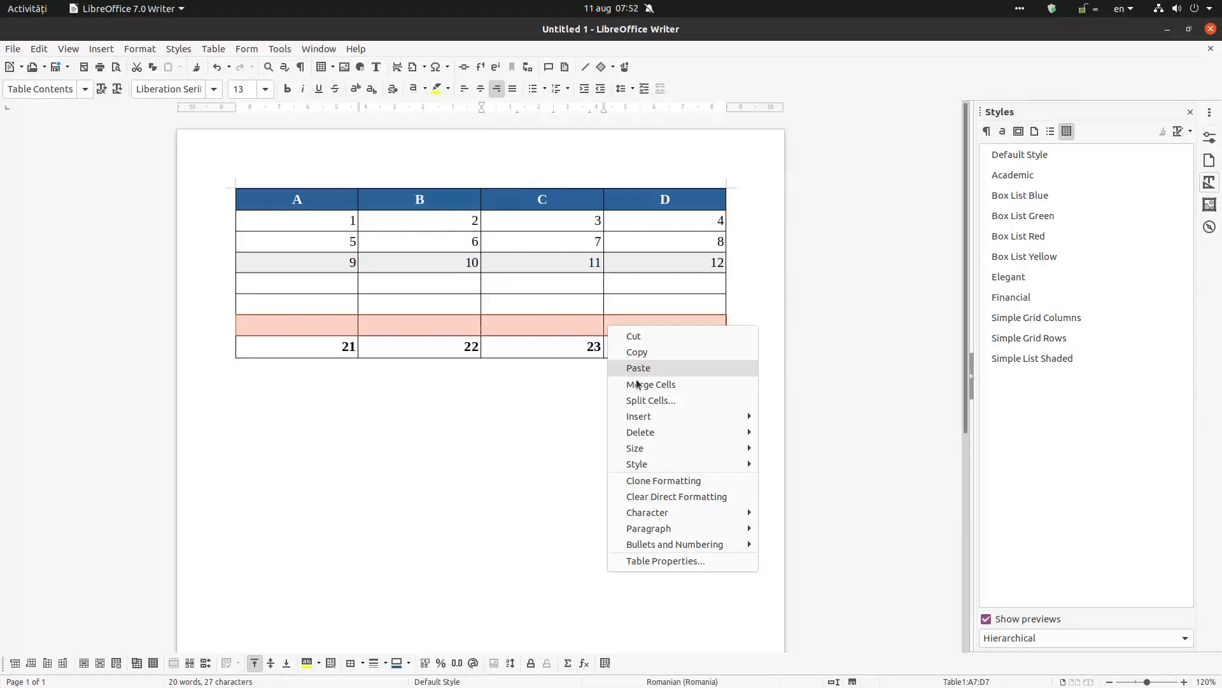
{"action": "left_click", "coordinate": [688, 560]}
{"action": "left_click", "coordinate": [640, 231]}
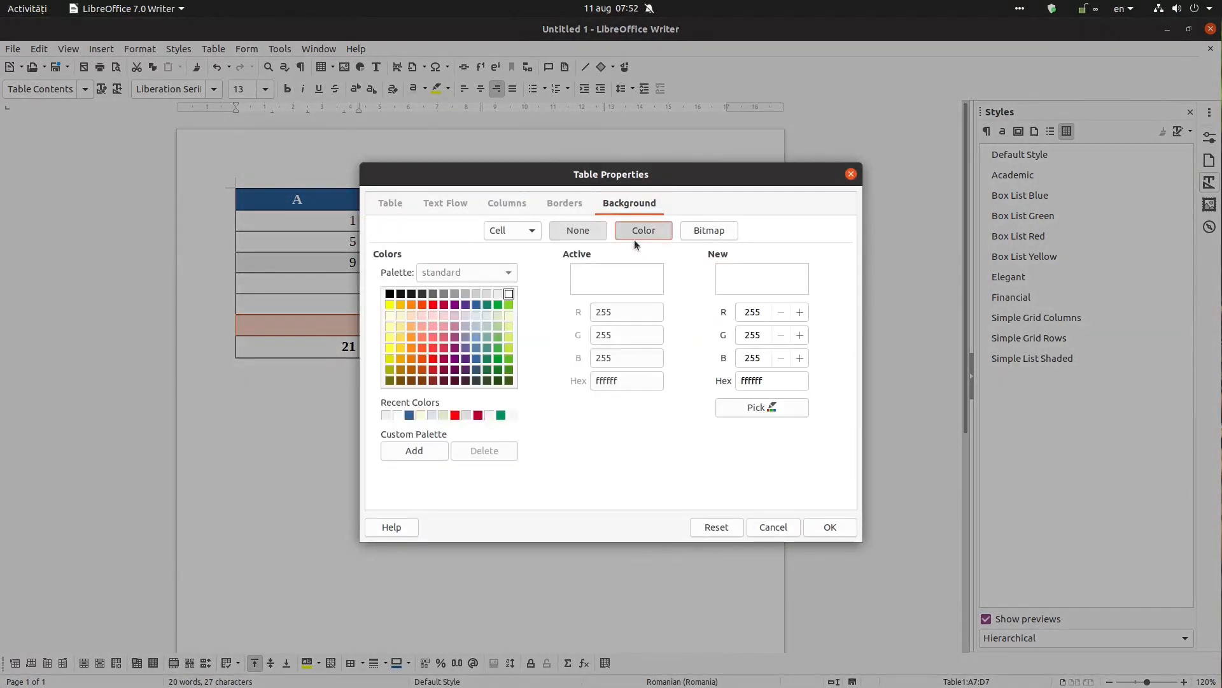
{"action": "left_click", "coordinate": [498, 294]}
{"action": "left_click", "coordinate": [829, 528]}
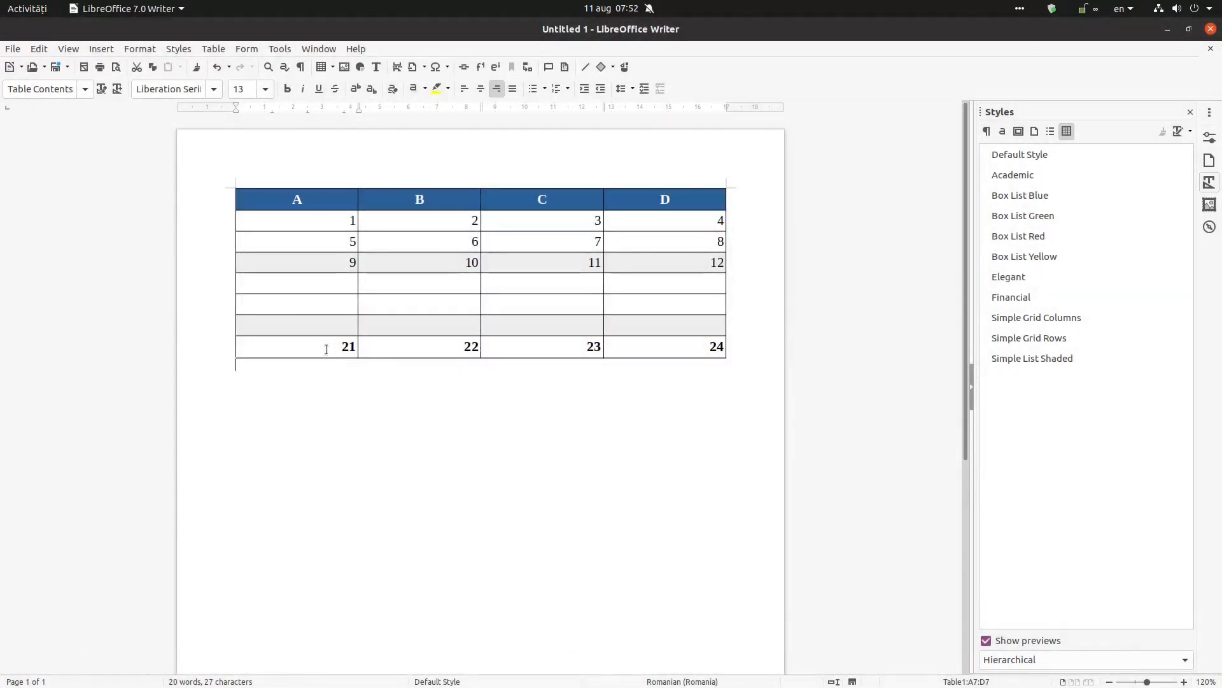
Give the cells of the table's last row a gray background color
{"action": "left_click_drag", "start_coordinate": [327, 346], "coordinate": [693, 353]}
{"action": "right_click", "coordinate": [692, 352]}
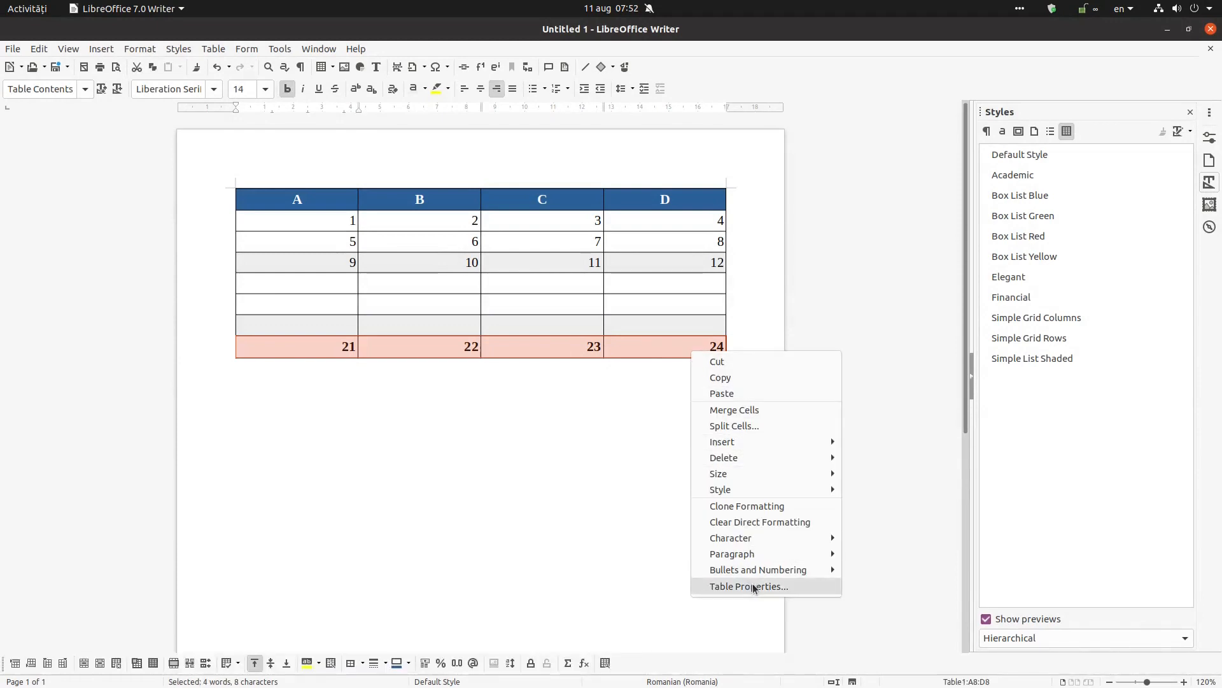
{"action": "left_click", "coordinate": [753, 586]}
{"action": "left_click", "coordinate": [652, 231]}
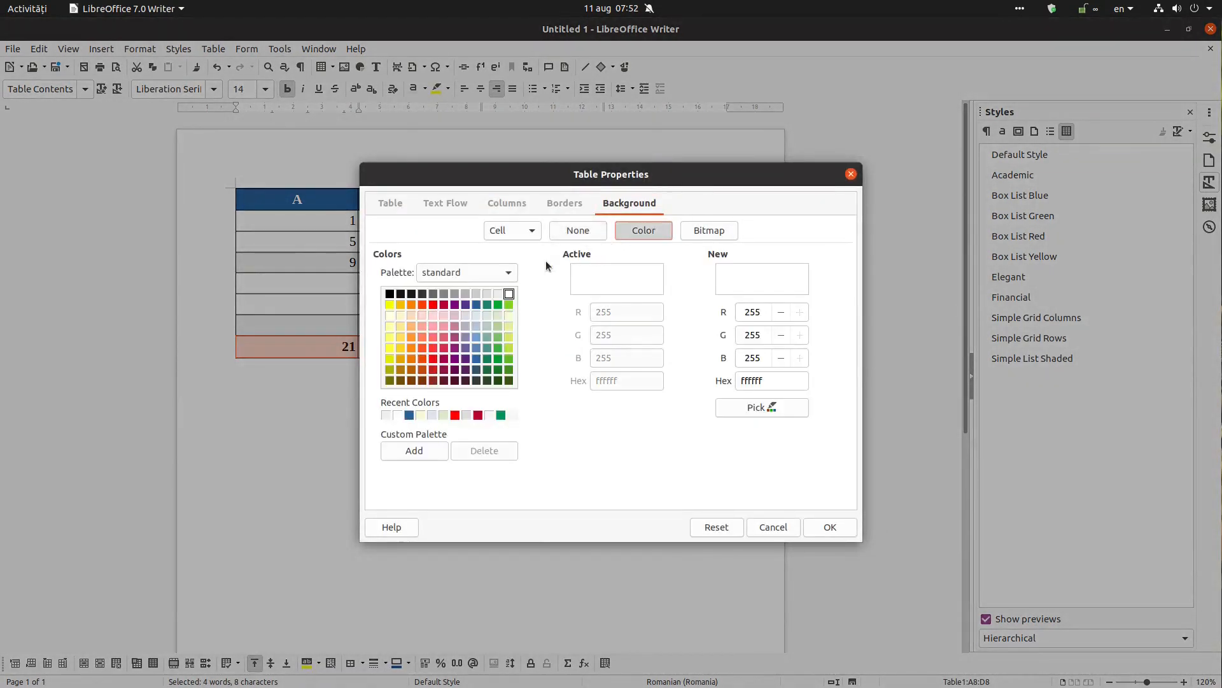
{"action": "left_click", "coordinate": [487, 294]}
{"action": "left_click", "coordinate": [828, 527]}
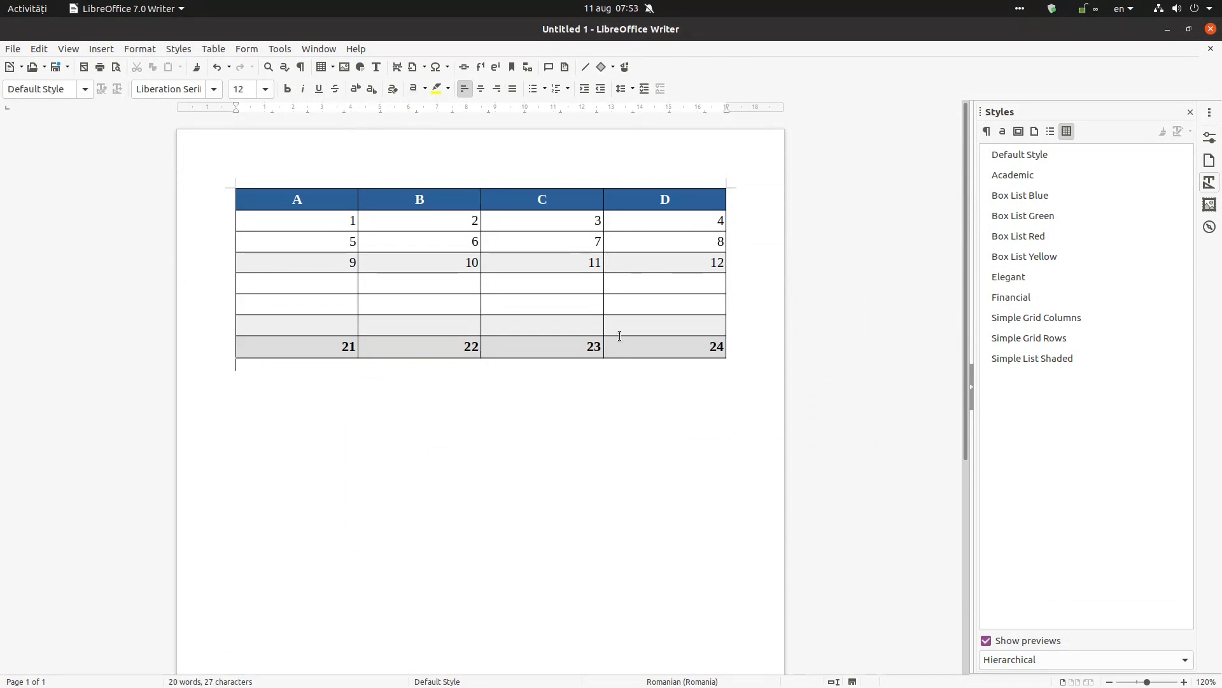
Set the cell background of the table's last row to the light blue color b4c7dc
{"action": "left_click_drag", "start_coordinate": [339, 347], "coordinate": [669, 355]}
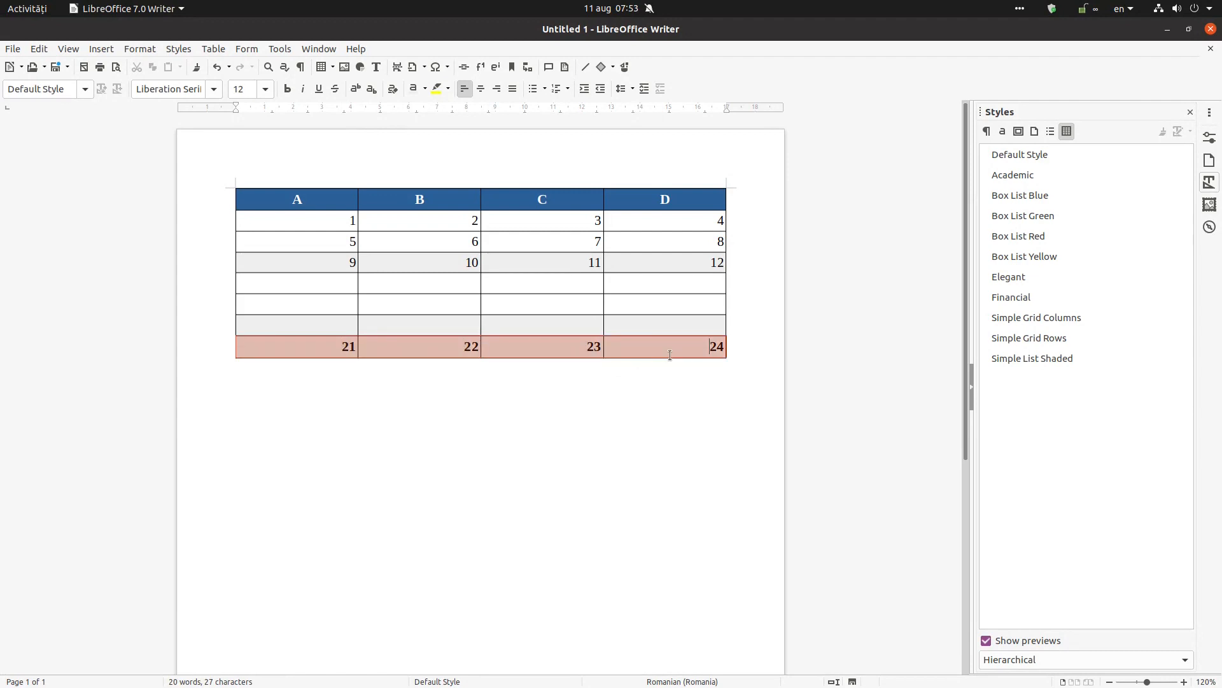
{"action": "right_click", "coordinate": [669, 347]}
{"action": "left_click", "coordinate": [743, 583]}
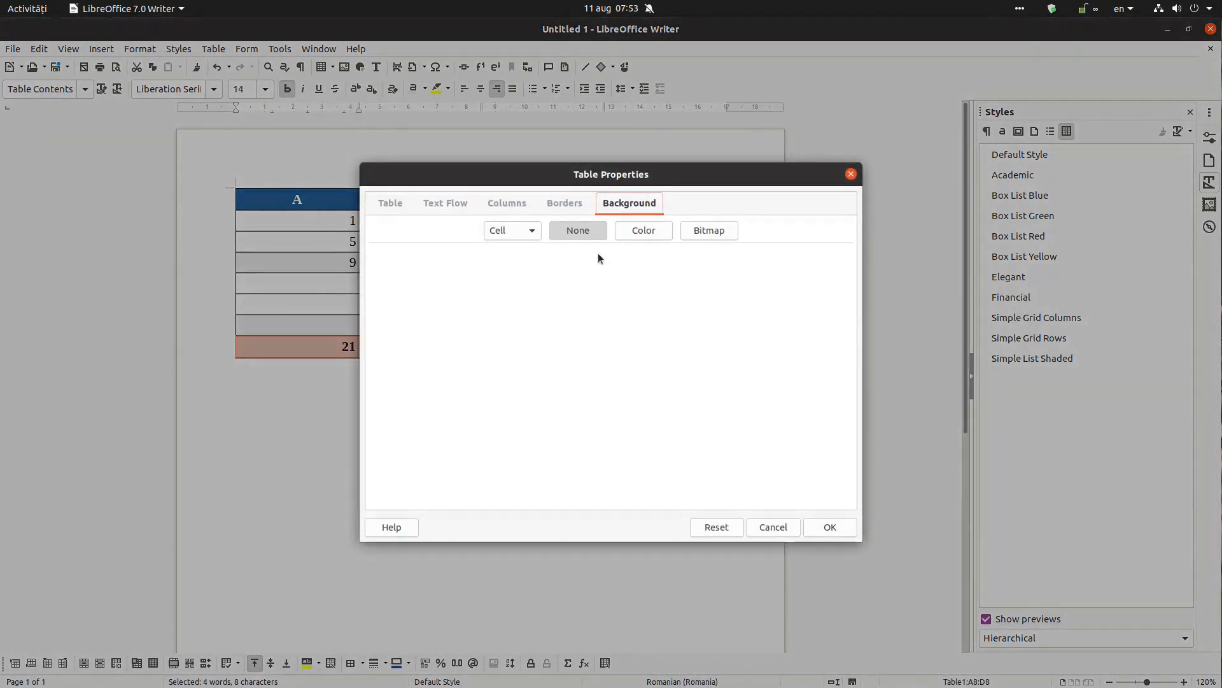
{"action": "left_click", "coordinate": [644, 230]}
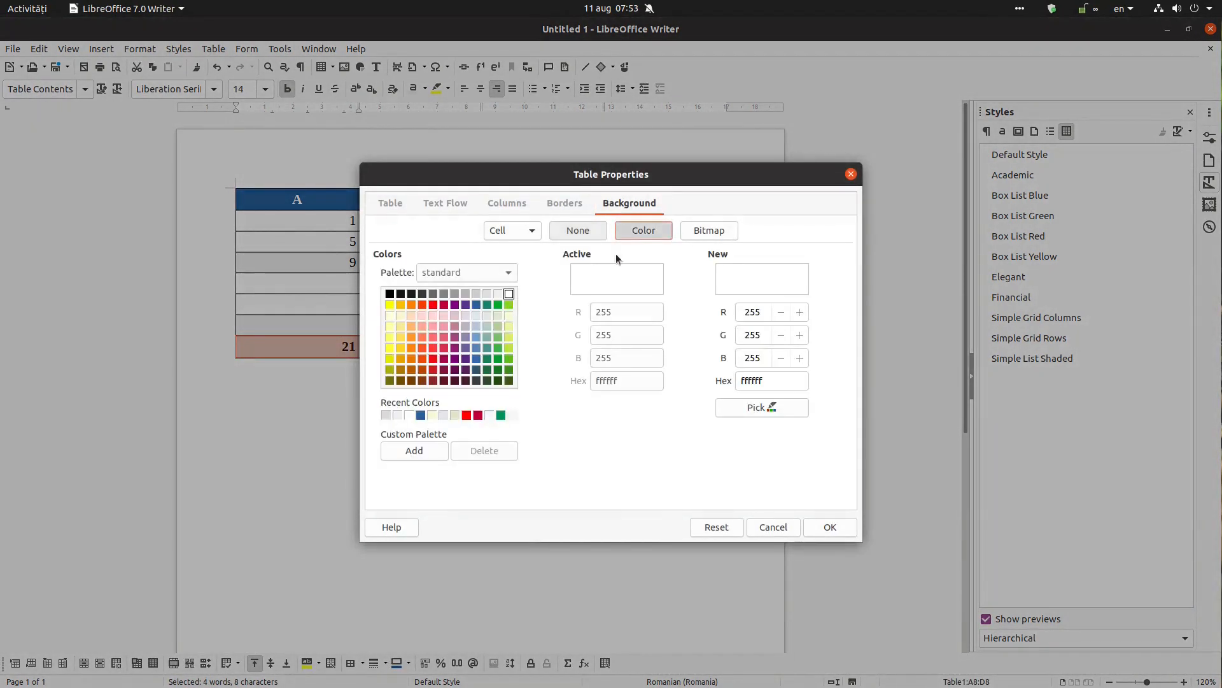
{"action": "left_click", "coordinate": [476, 326]}
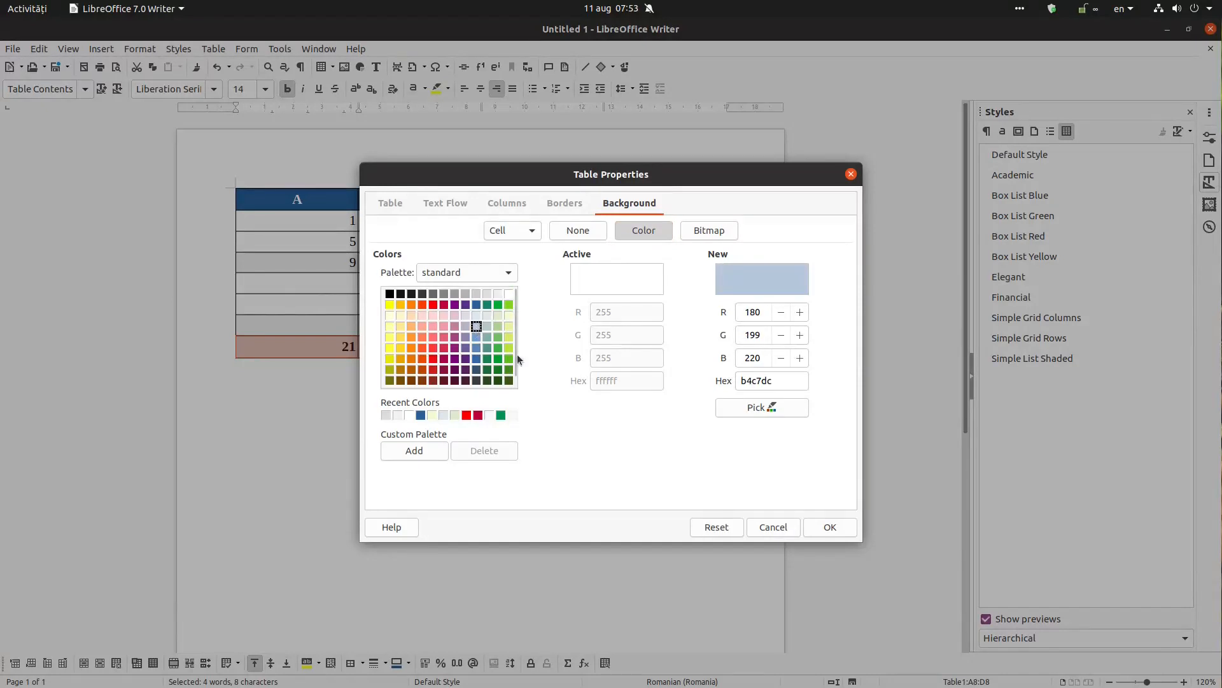
{"action": "left_click", "coordinate": [829, 526]}
{"action": "left_click", "coordinate": [604, 440]}
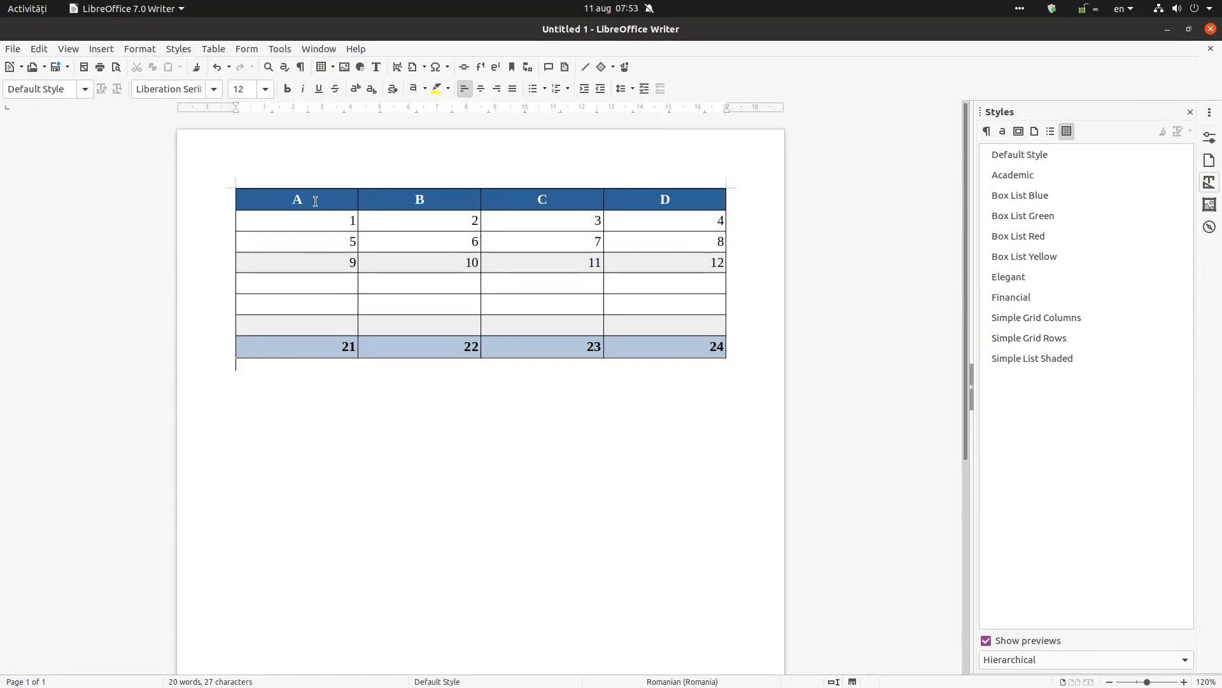
Save the formatting of the whole table as a new AutoFormat style named my-style
{"action": "left_click_drag", "start_coordinate": [316, 199], "coordinate": [635, 343]}
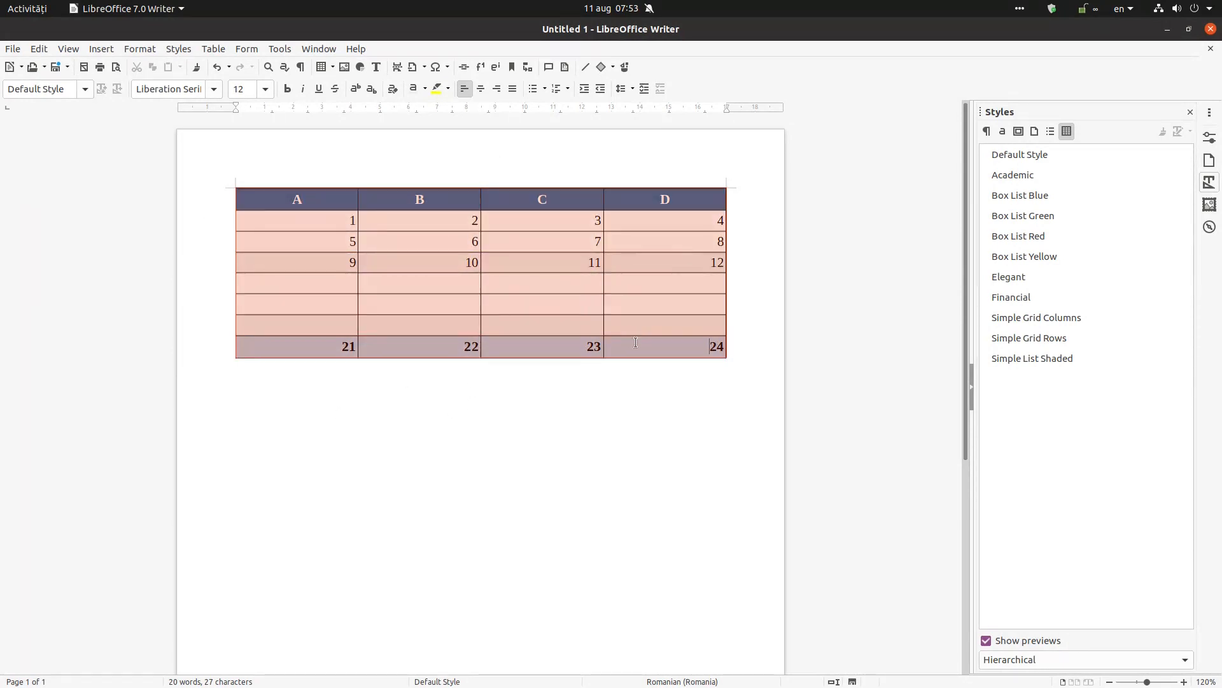
{"action": "left_click", "coordinate": [214, 48]}
{"action": "left_click", "coordinate": [252, 242]}
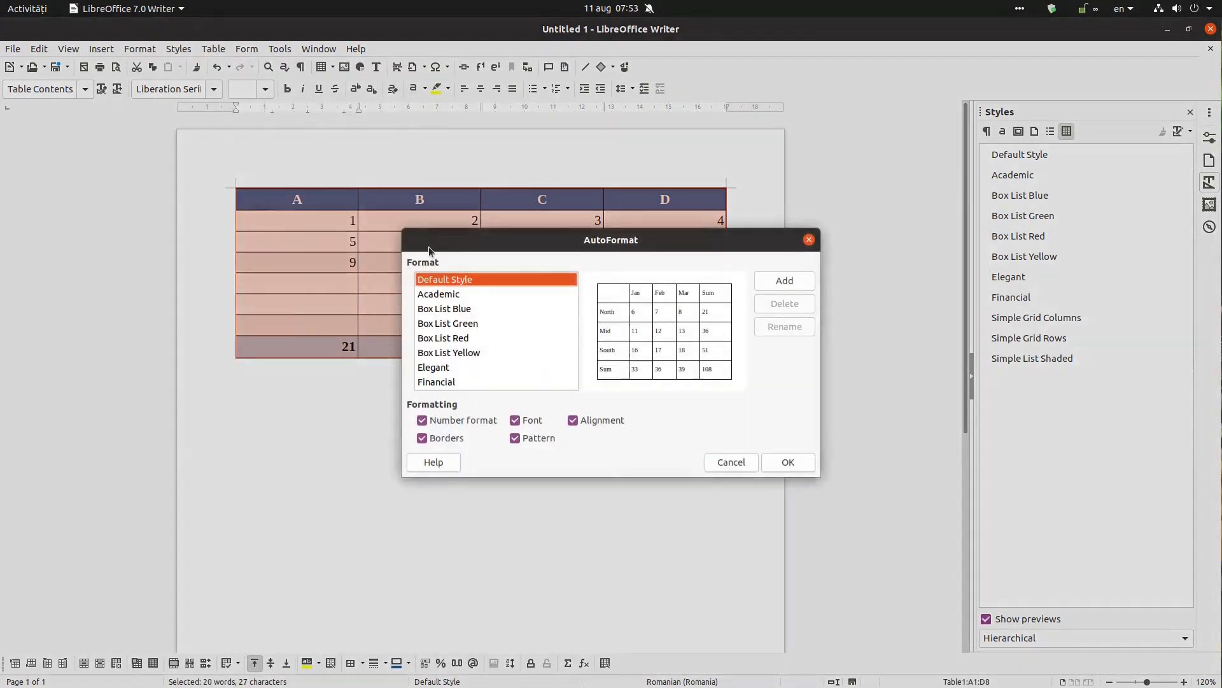
{"action": "left_click", "coordinate": [784, 280]}
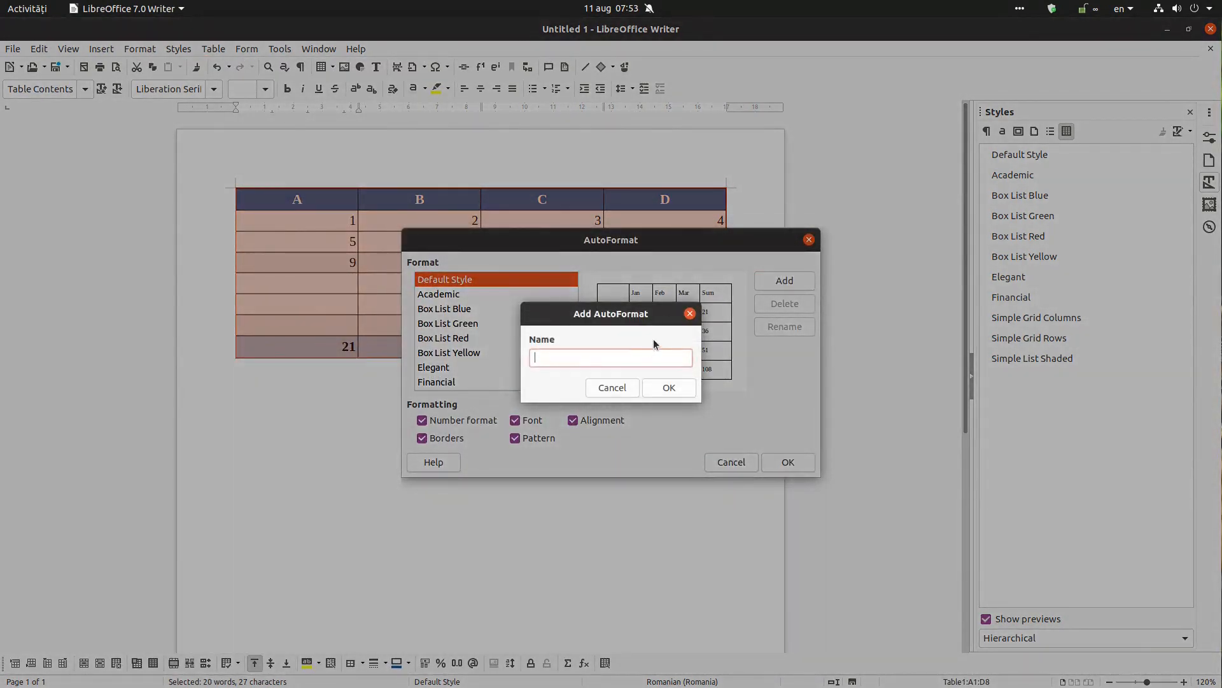
{"action": "type", "text": "my-style"}
{"action": "left_click", "coordinate": [676, 388]}
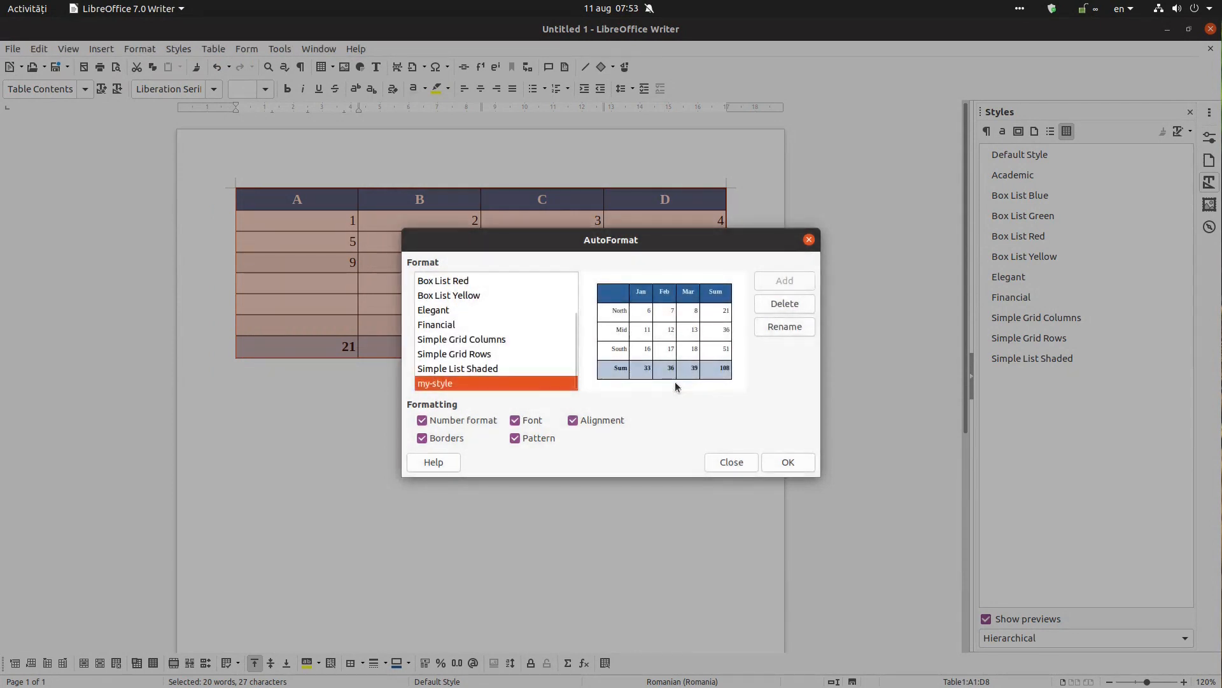
{"action": "left_click", "coordinate": [784, 464]}
Insert a table with 5 columns and 13 rows below the existing one, leaving an empty line between them
{"action": "left_click", "coordinate": [748, 428]}
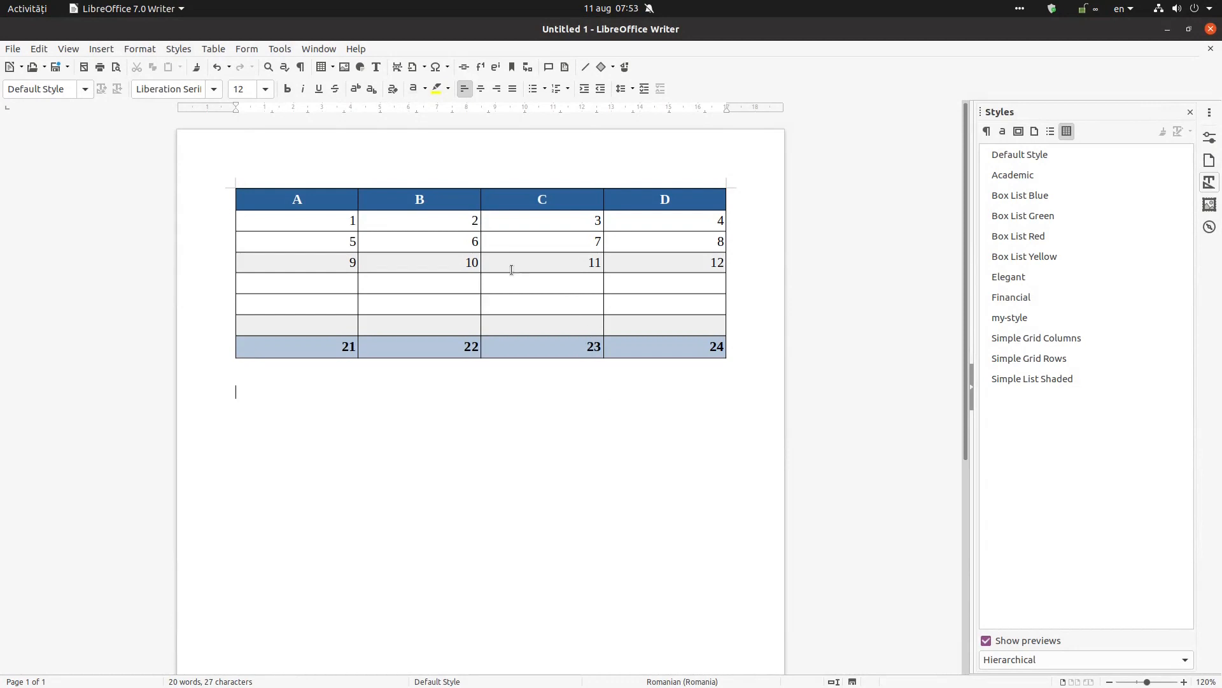
{"action": "left_click", "coordinate": [333, 67]}
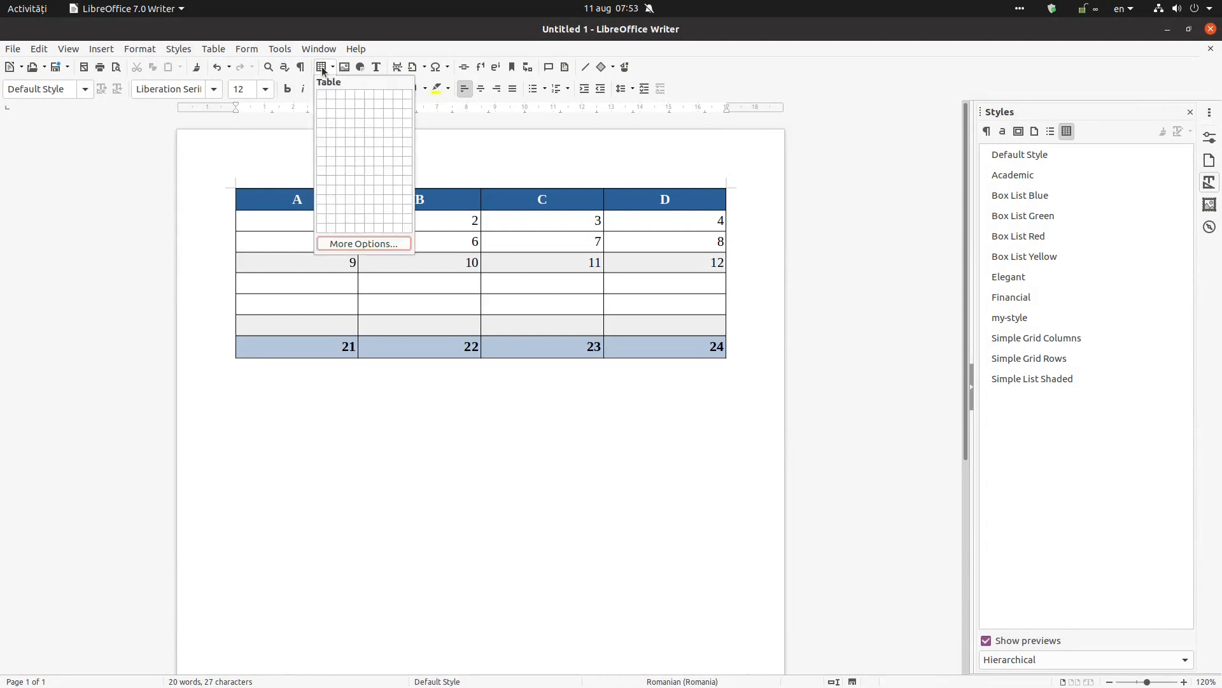
{"action": "left_click", "coordinate": [358, 208]}
{"action": "scroll", "coordinate": [451, 406], "scroll_direction": "down", "scroll_amount": 3}
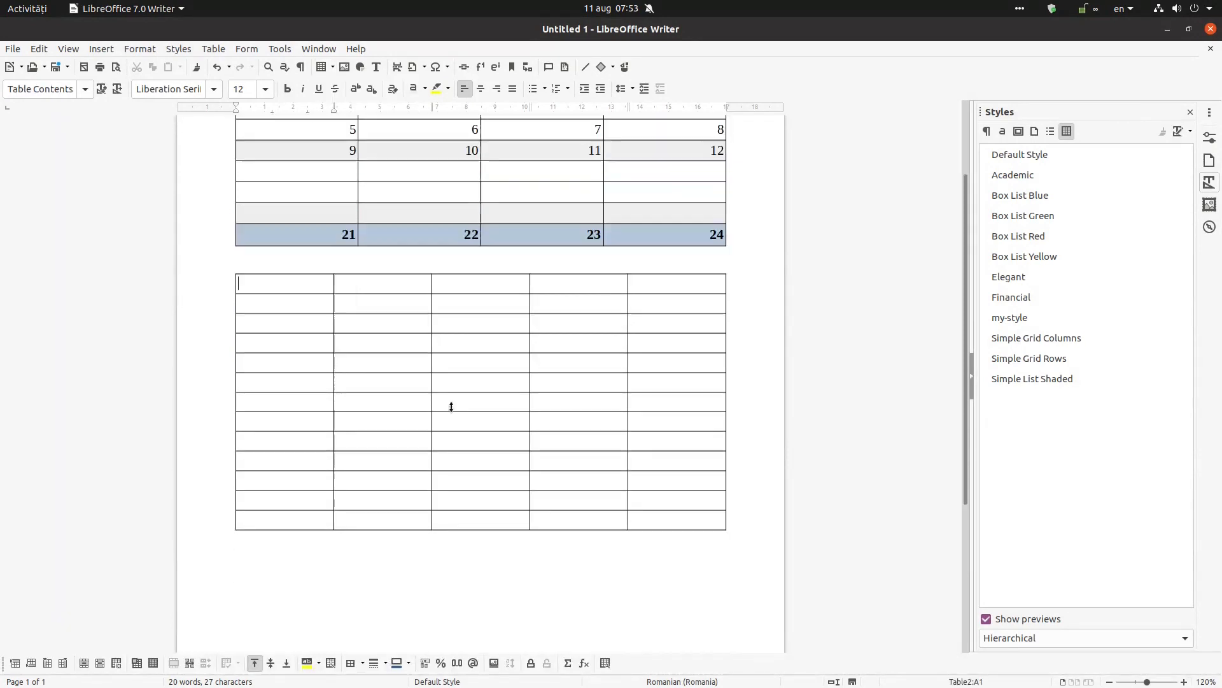
Apply the my-style table style to the new empty table
{"action": "left_click", "coordinate": [392, 329]}
{"action": "left_click", "coordinate": [1033, 317]}
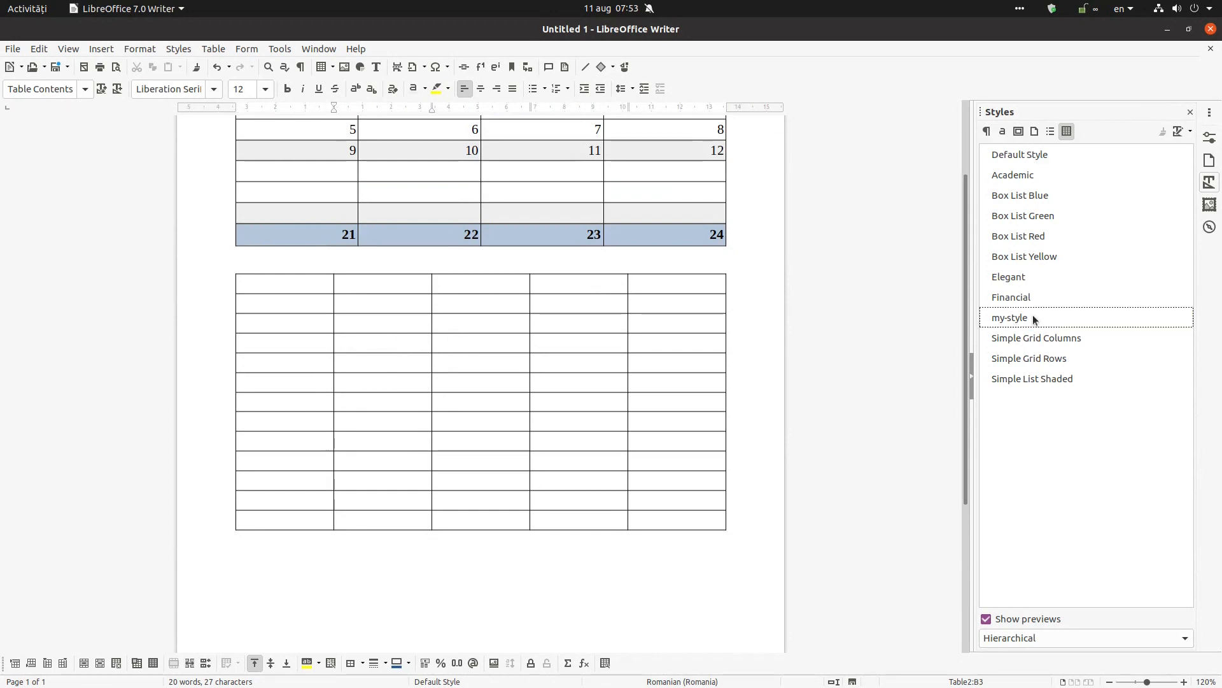
{"action": "double_click", "coordinate": [1033, 316]}
{"action": "scroll", "coordinate": [579, 364], "scroll_direction": "up", "scroll_amount": 3}
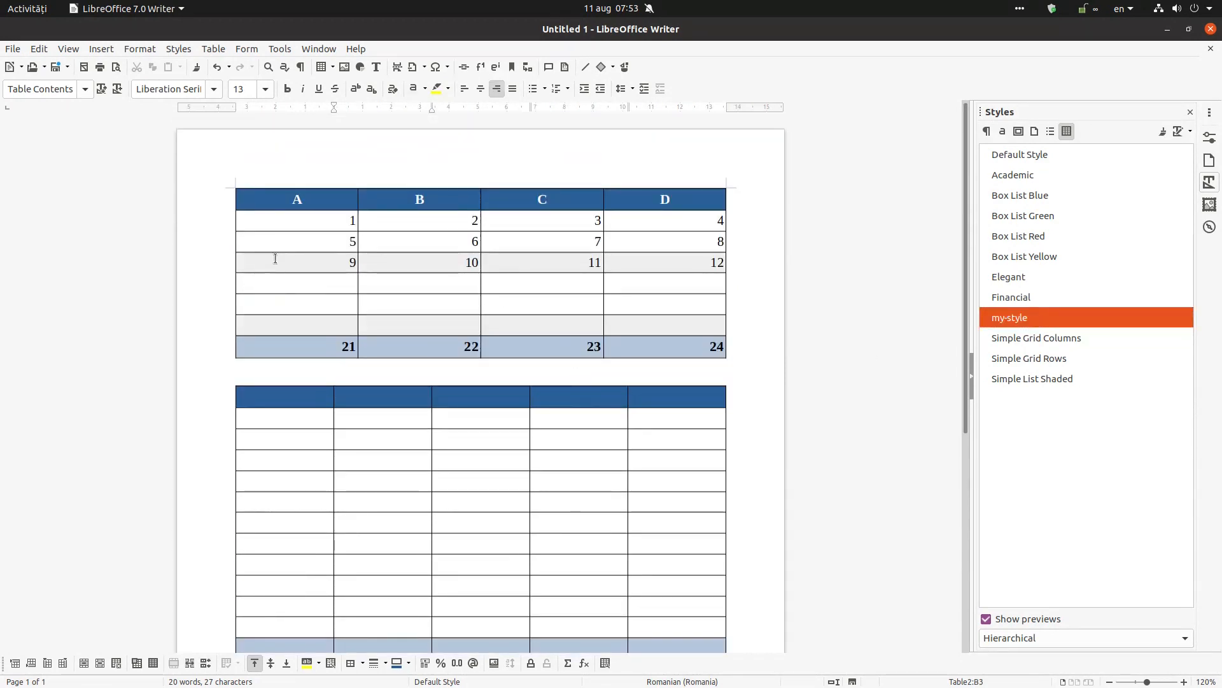
{"action": "left_click_drag", "start_coordinate": [319, 256], "coordinate": [630, 264]}
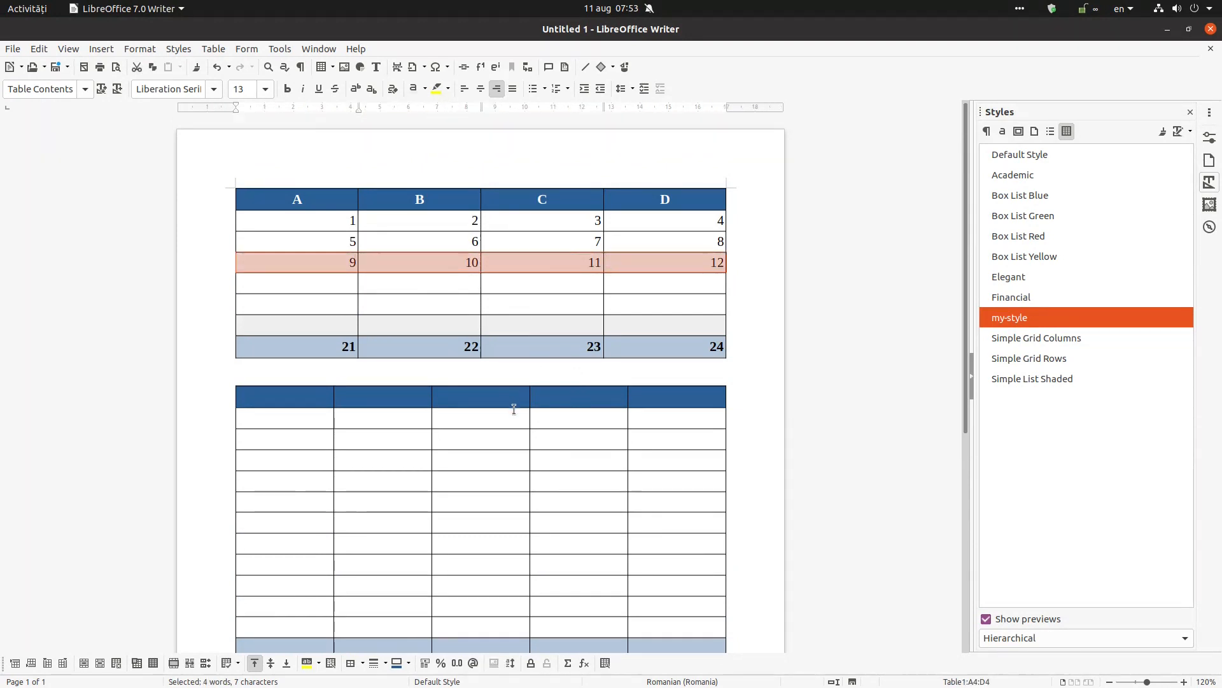
{"action": "scroll", "coordinate": [513, 409], "scroll_direction": "down", "scroll_amount": 3}
{"action": "scroll", "coordinate": [527, 399], "scroll_direction": "up", "scroll_amount": 3}
Enter 5 in the third column of the lower table in its heading row, first body row and last row
{"action": "left_click", "coordinate": [460, 402]}
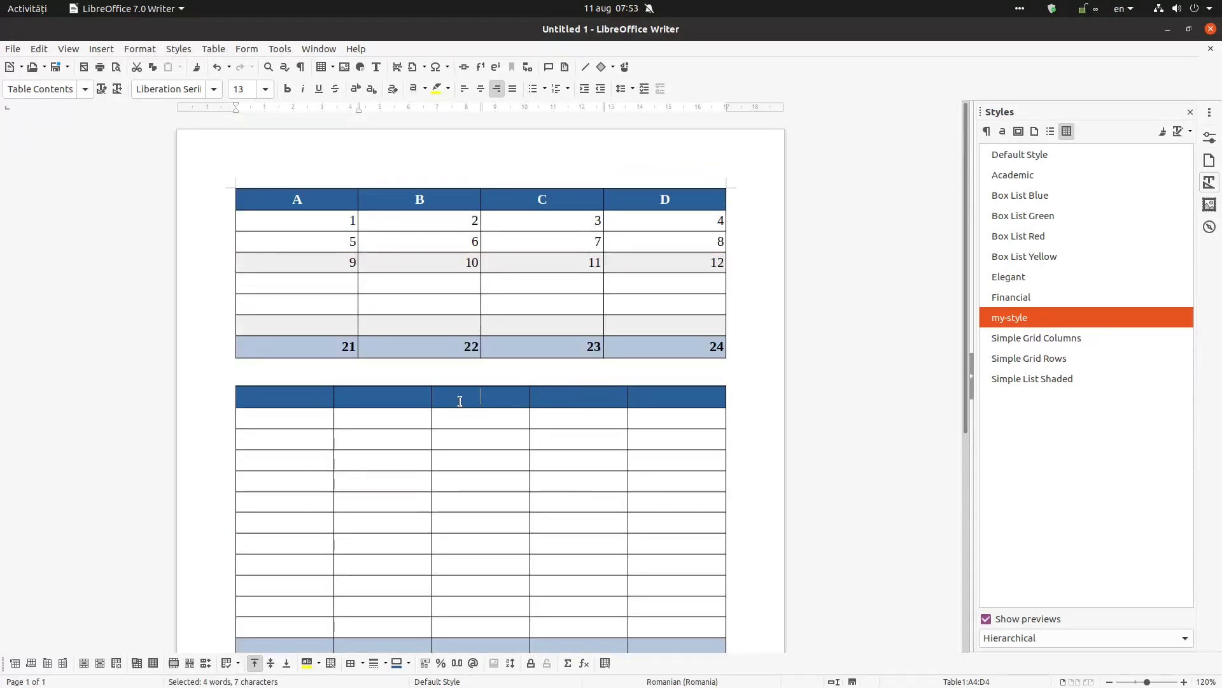
{"action": "type", "text": "5"}
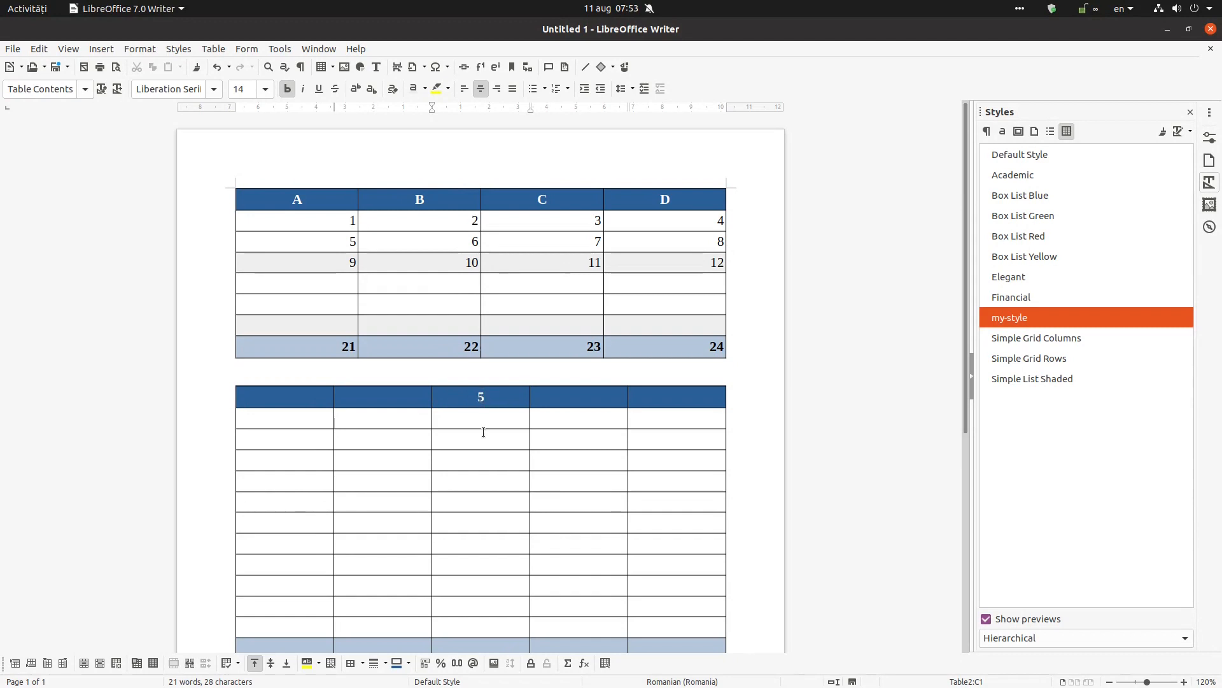
{"action": "type", "text": "5"}
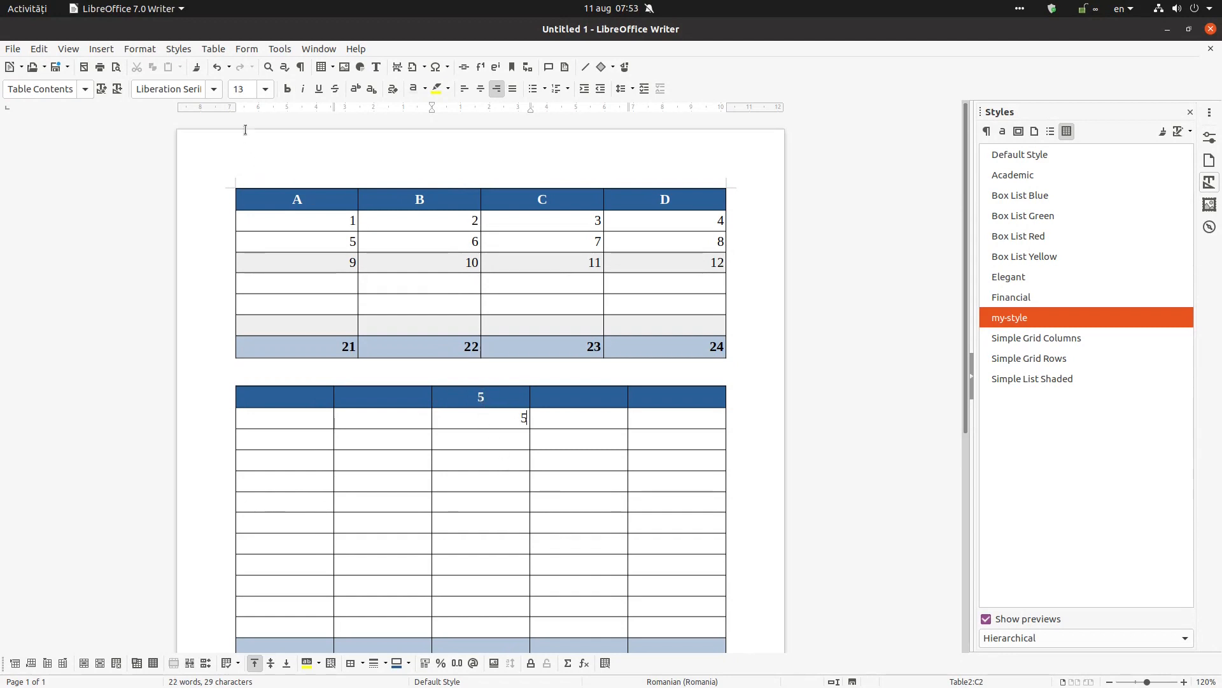
{"action": "scroll", "coordinate": [560, 454], "scroll_direction": "down", "scroll_amount": 5}
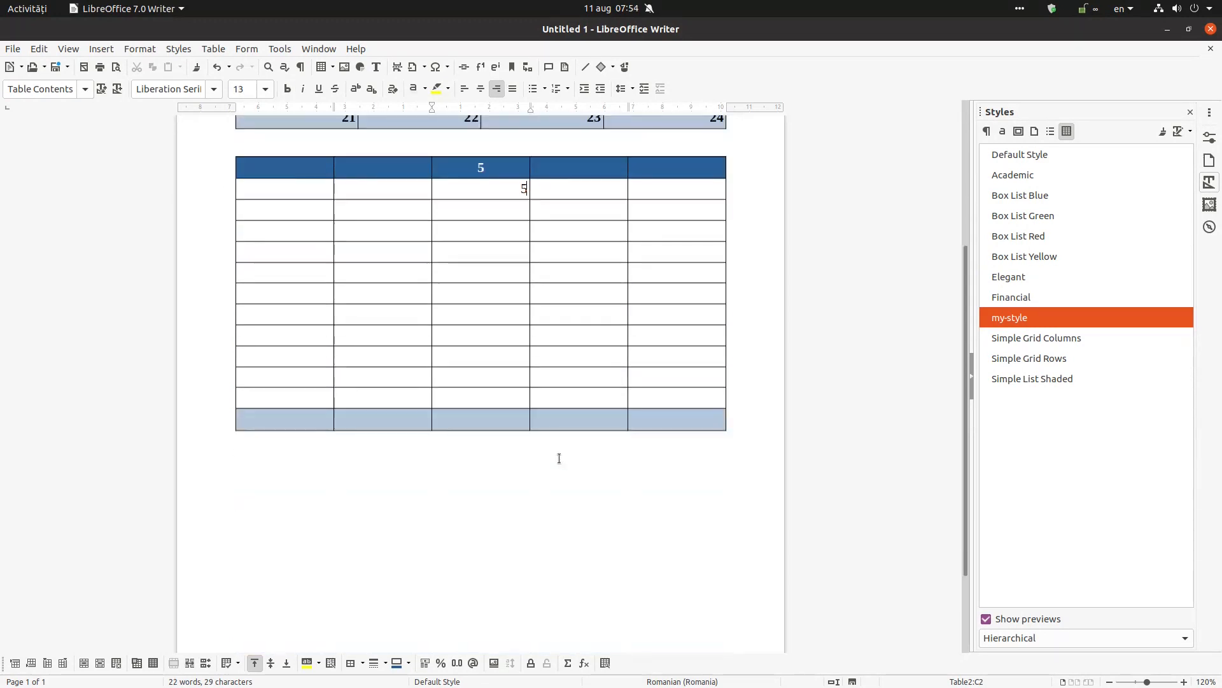
{"action": "left_click", "coordinate": [523, 420]}
{"action": "type", "text": "5"}
{"action": "scroll", "coordinate": [491, 445], "scroll_direction": "up", "scroll_amount": 3}
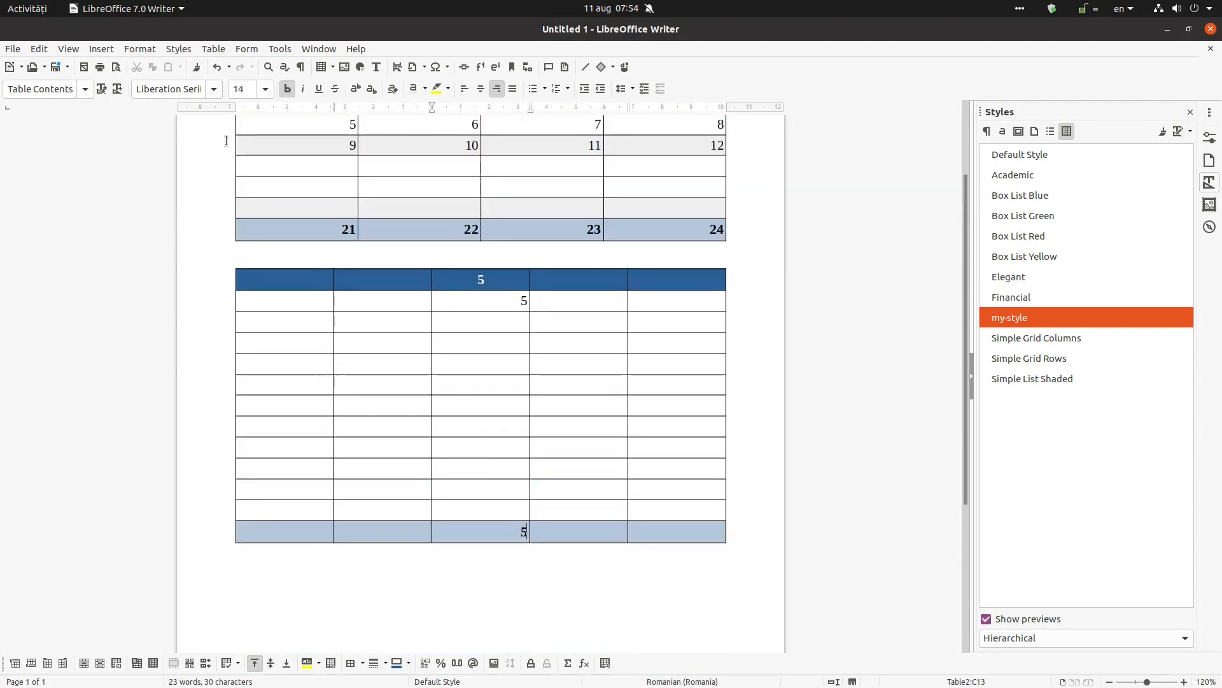
{"action": "left_click", "coordinate": [463, 226]}
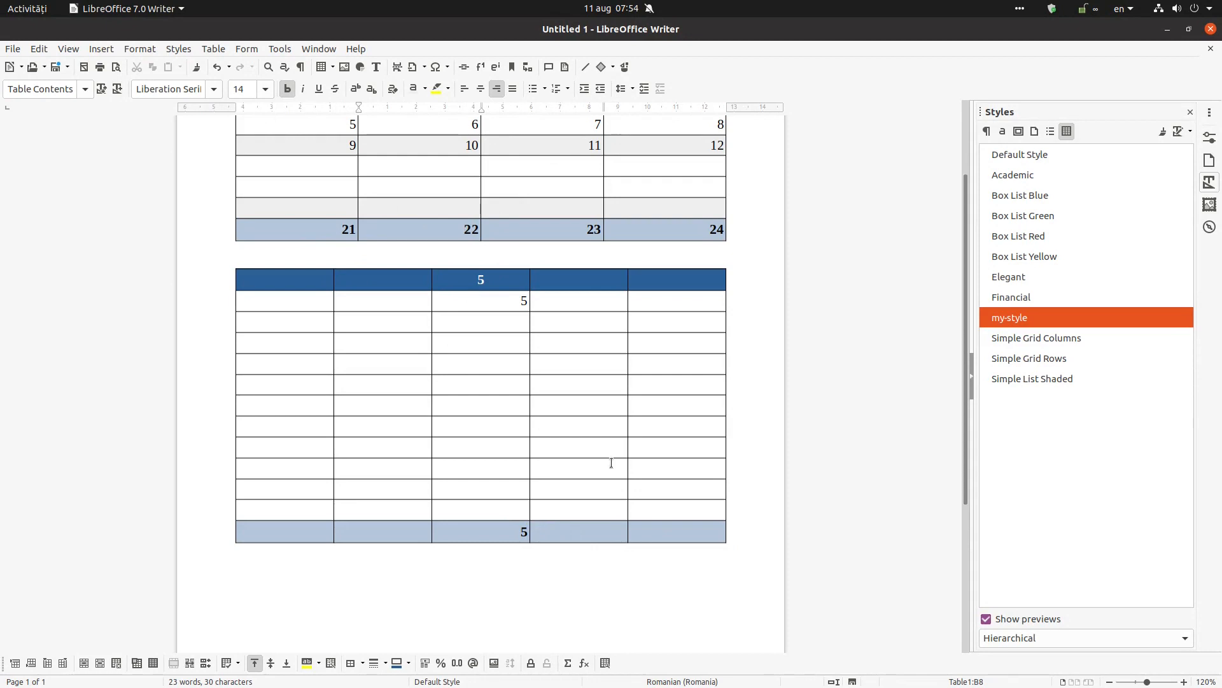
{"action": "scroll", "coordinate": [612, 463], "scroll_direction": "up", "scroll_amount": 2}
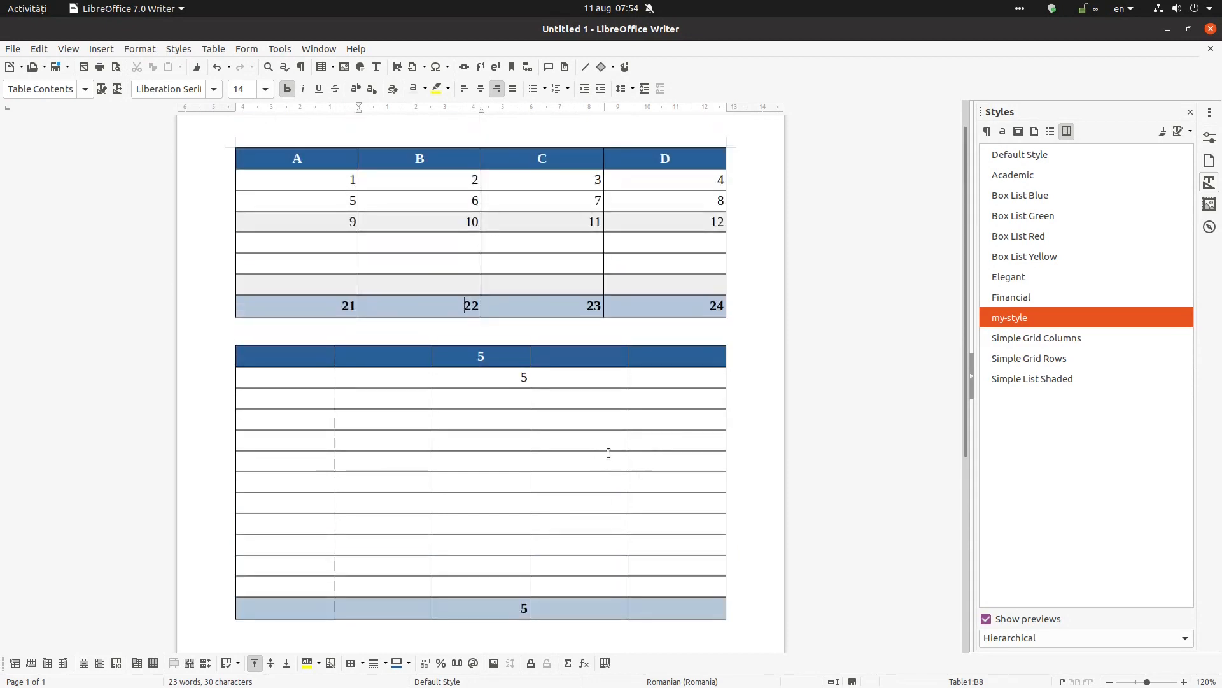
{"action": "right_click", "coordinate": [990, 319]}
{"action": "left_click", "coordinate": [949, 322]}
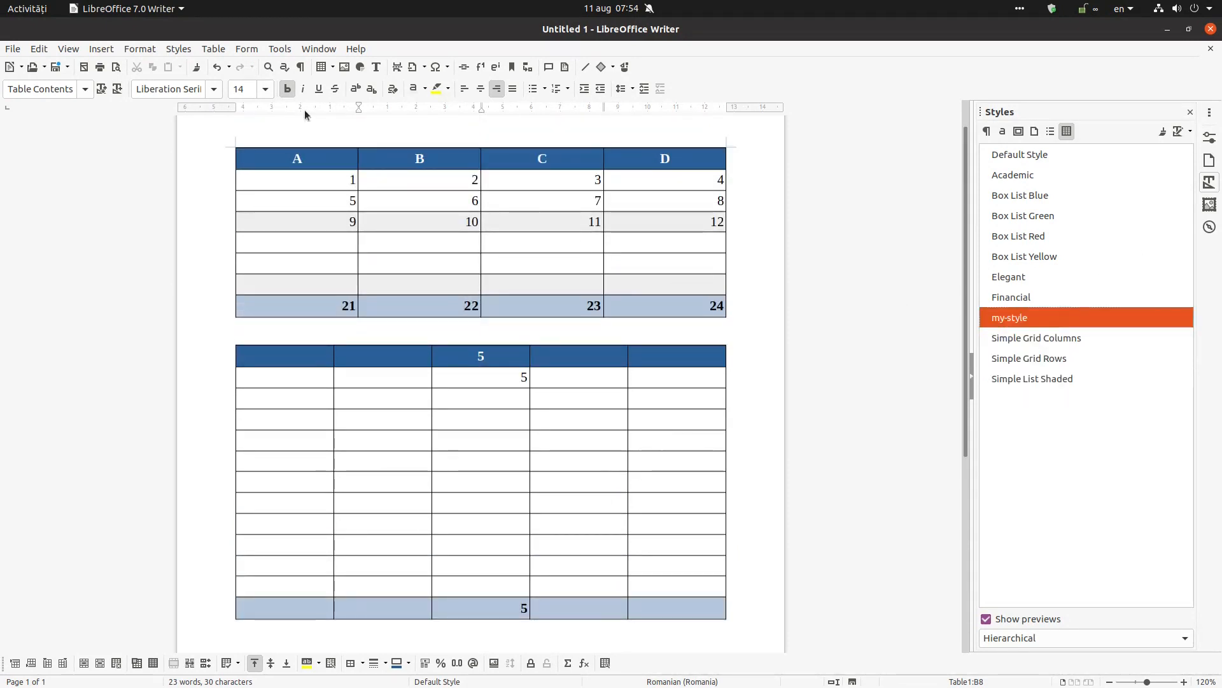
Rename the my-style AutoFormat style to Style01 and apply it to the upper table
{"action": "left_click", "coordinate": [248, 48]}
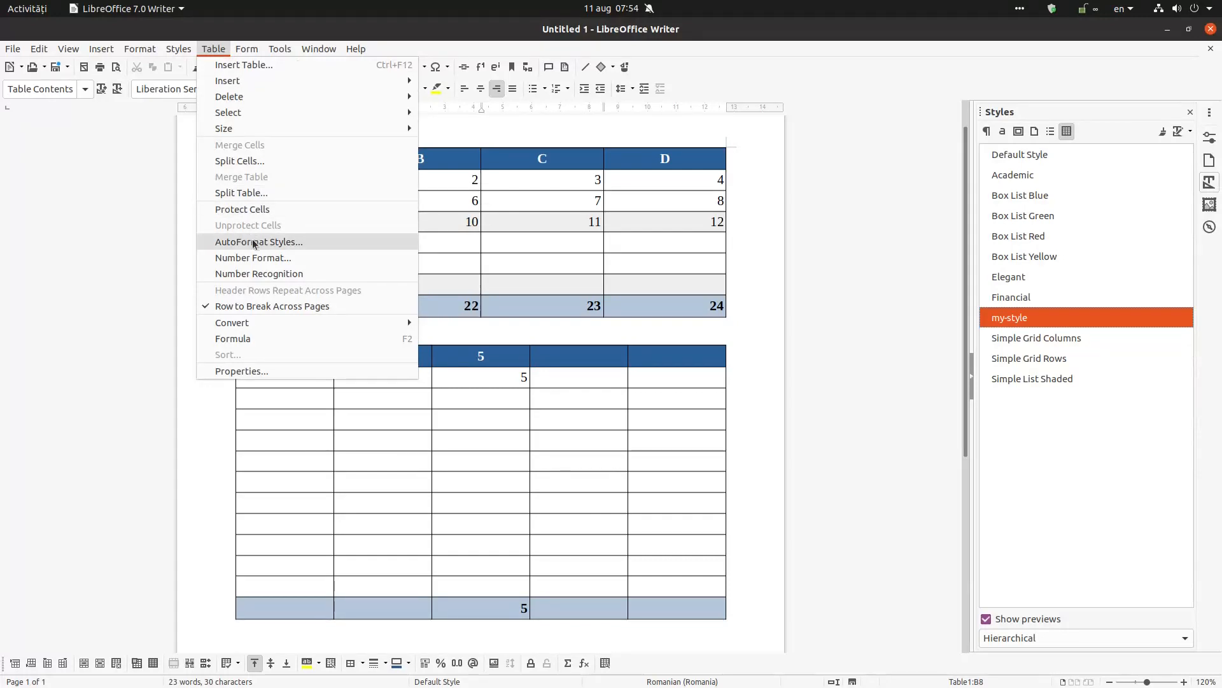
{"action": "left_click", "coordinate": [253, 242]}
{"action": "scroll", "coordinate": [474, 343], "scroll_direction": "down", "scroll_amount": 3}
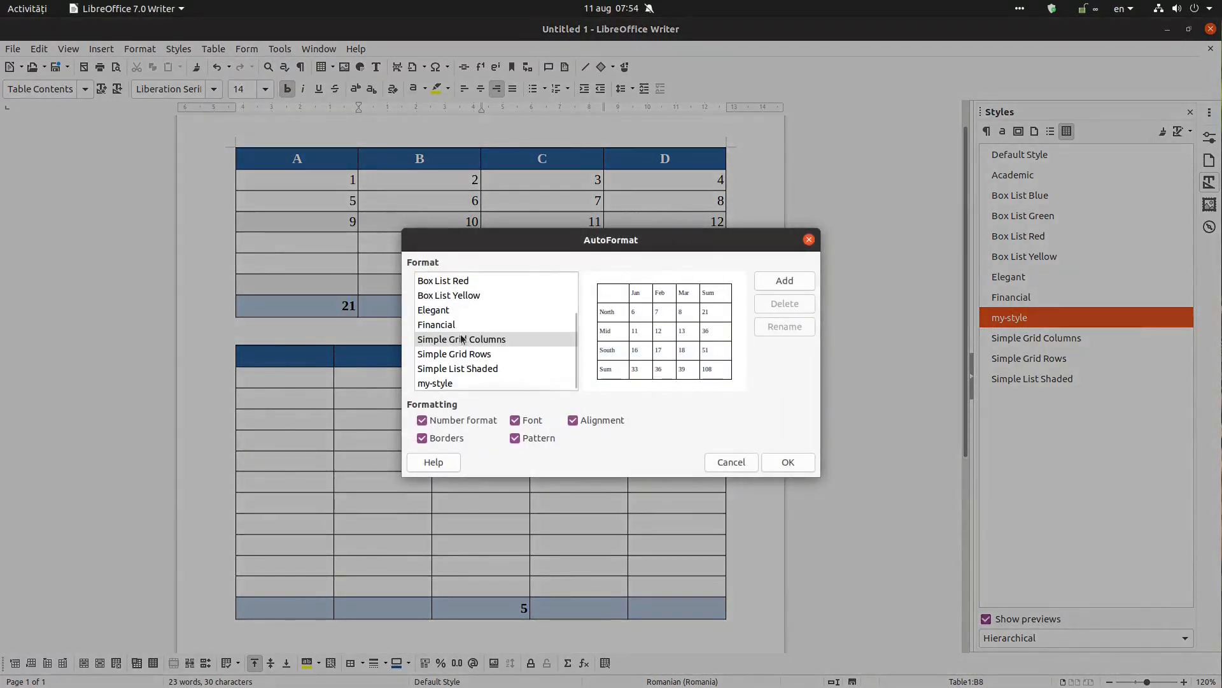
{"action": "left_click", "coordinate": [462, 382]}
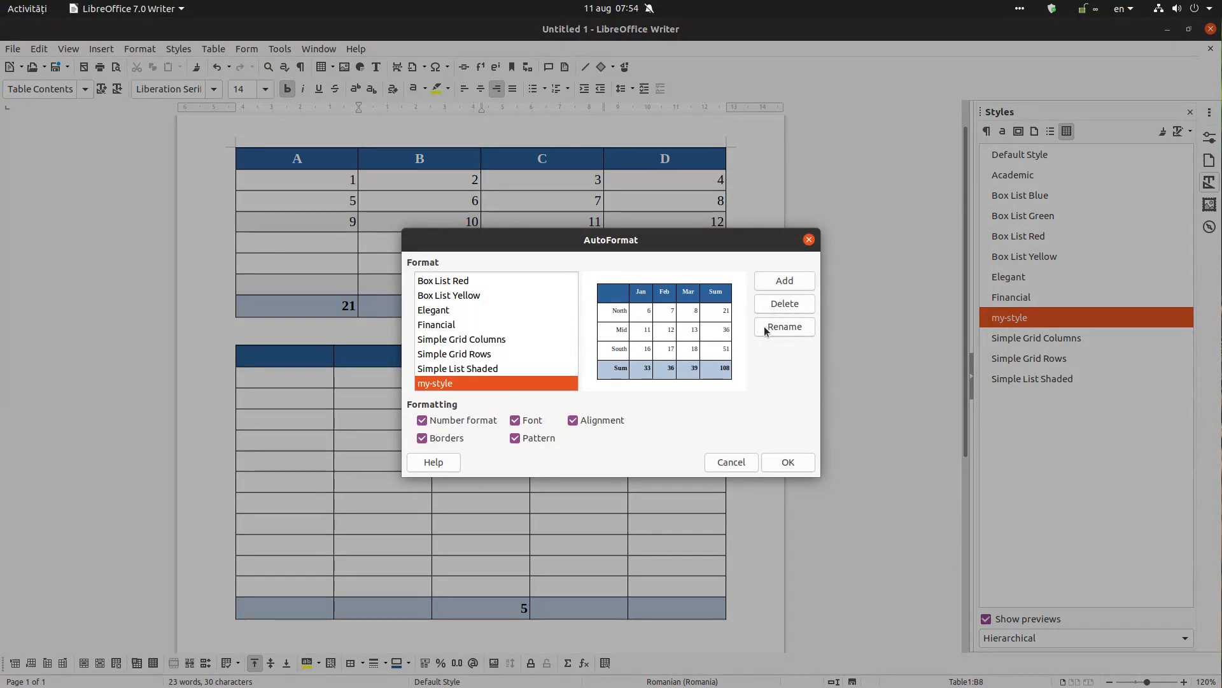
{"action": "left_click", "coordinate": [794, 329]}
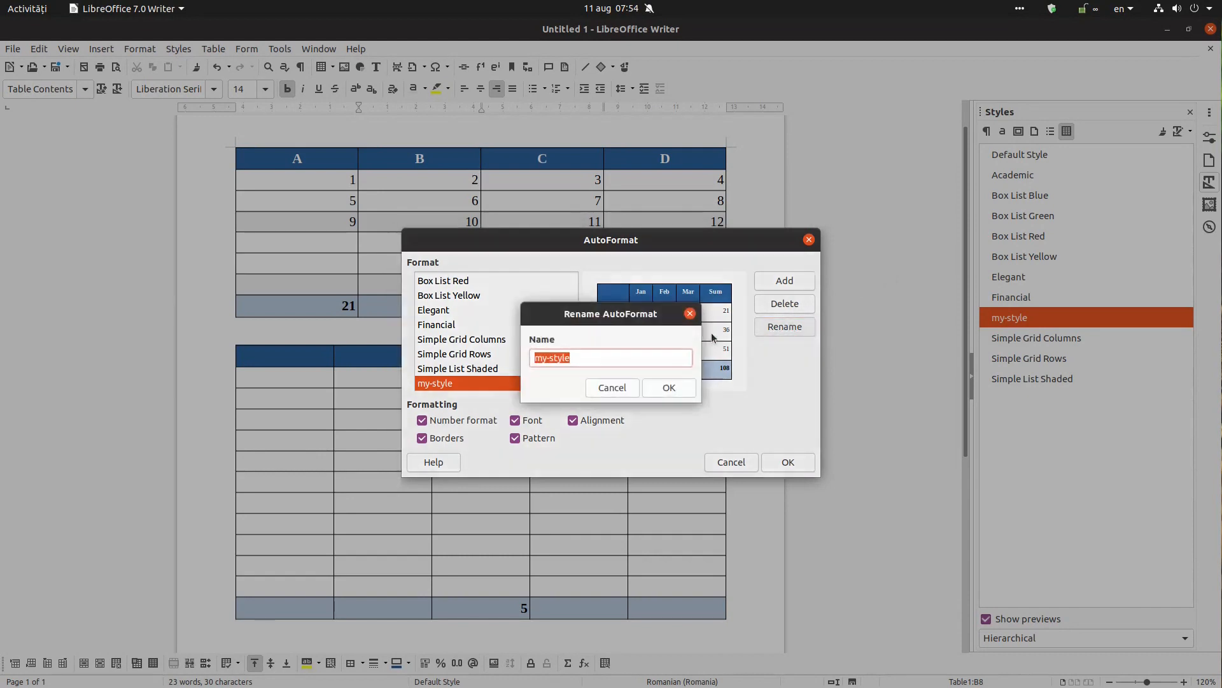
{"action": "type", "text": "St"}
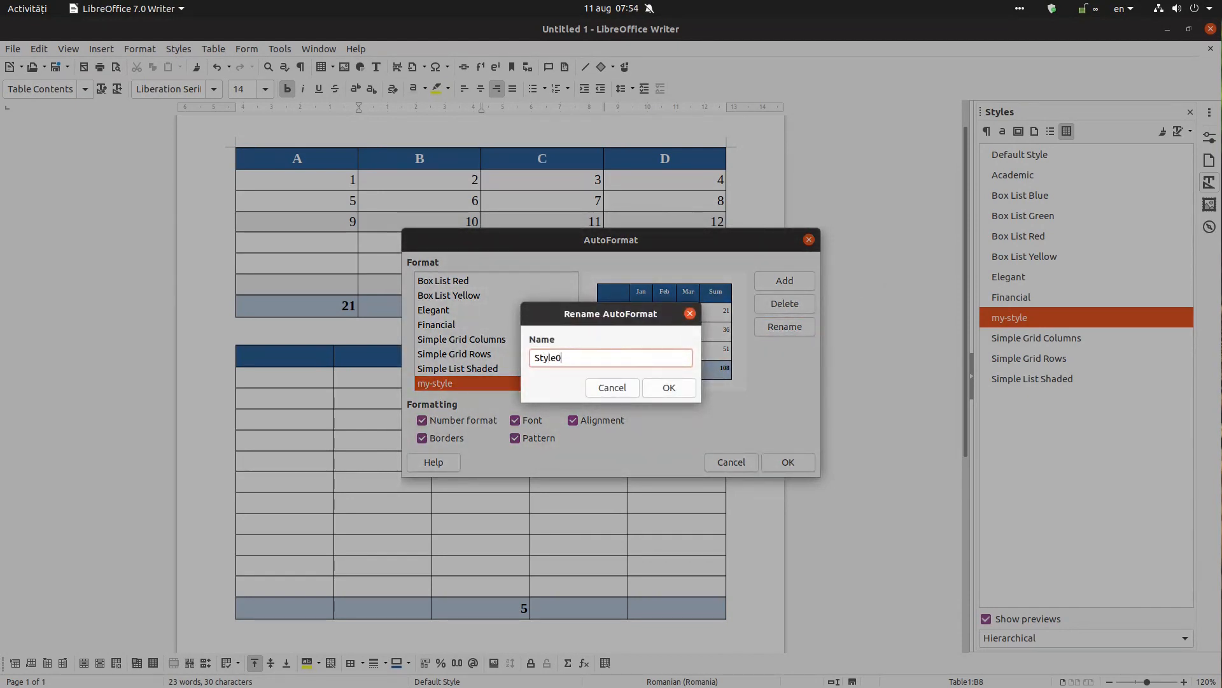
{"action": "left_click", "coordinate": [677, 389]}
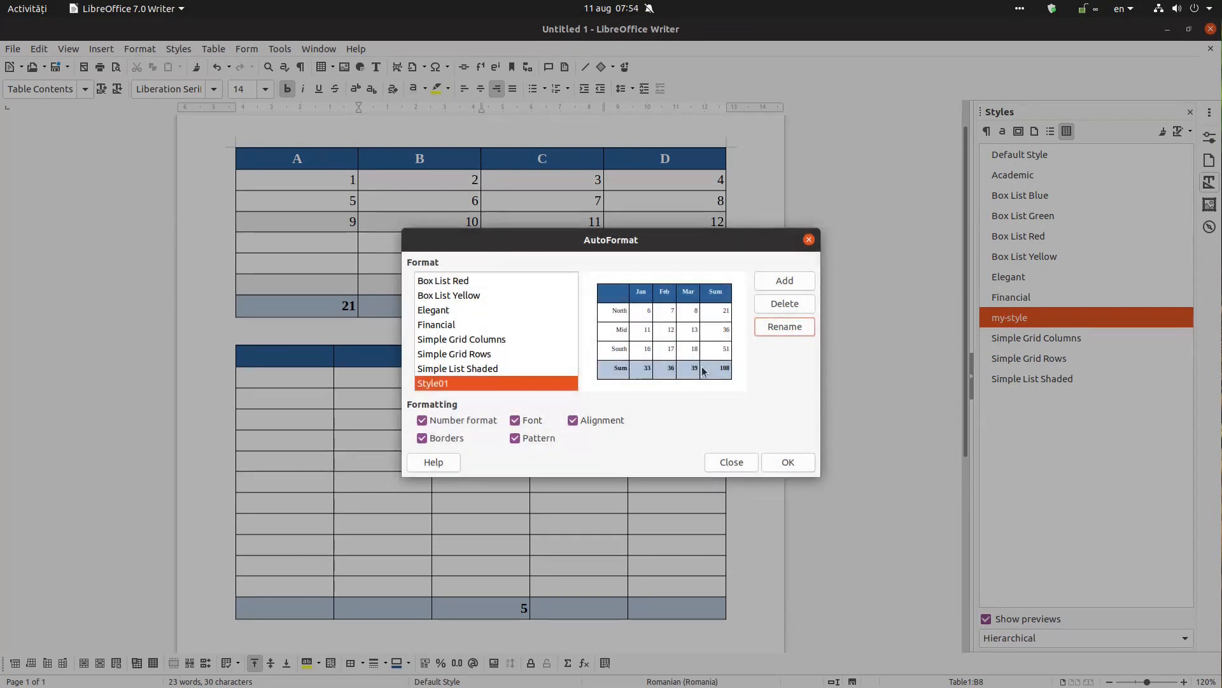
{"action": "left_click", "coordinate": [774, 465]}
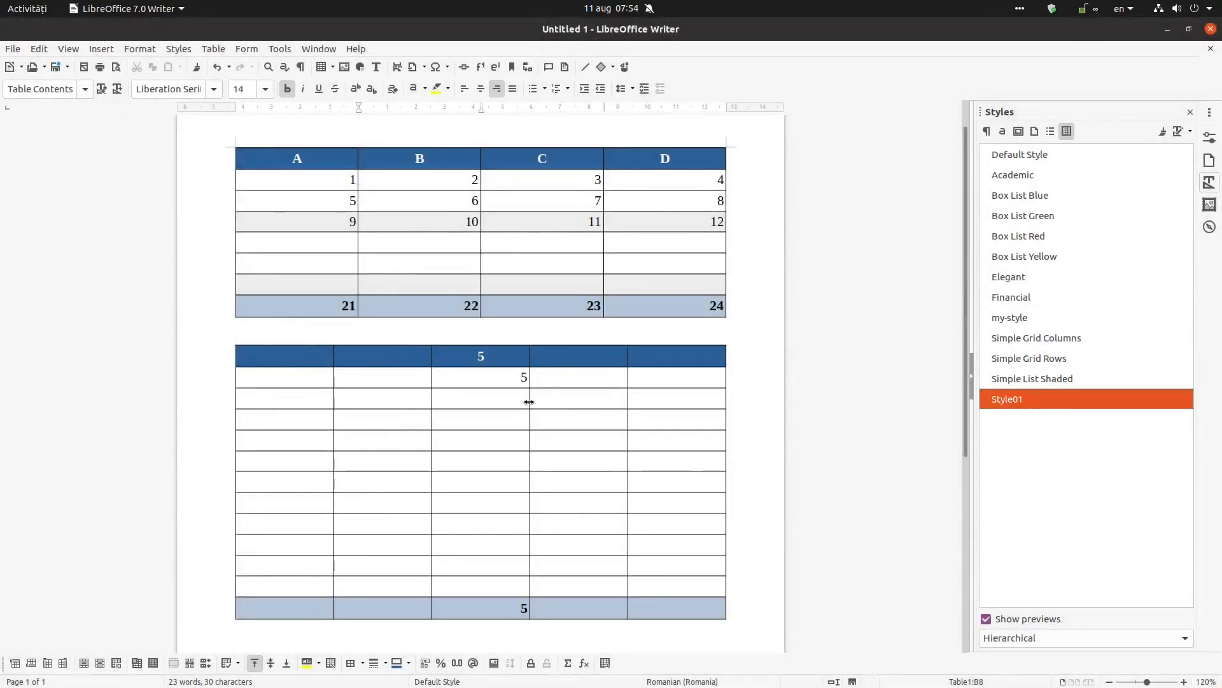
{"action": "left_click", "coordinate": [541, 376]}
{"action": "left_click", "coordinate": [1027, 400]}
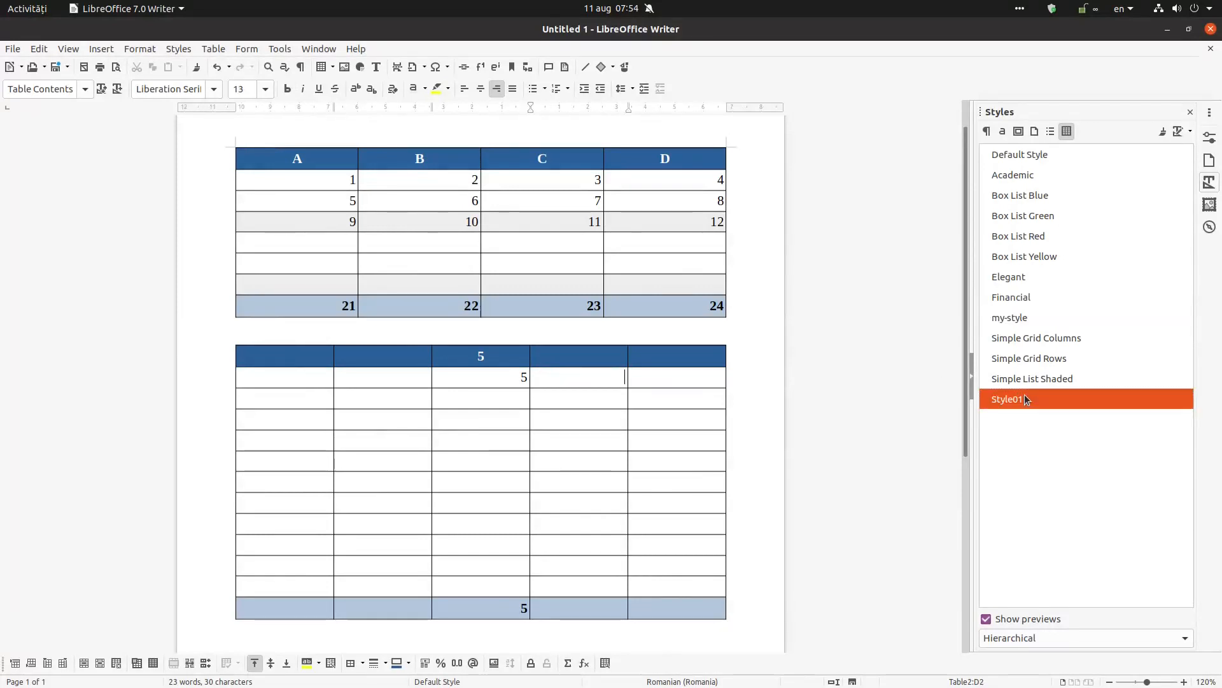
{"action": "left_click", "coordinate": [382, 372]}
{"action": "left_click", "coordinate": [630, 219]}
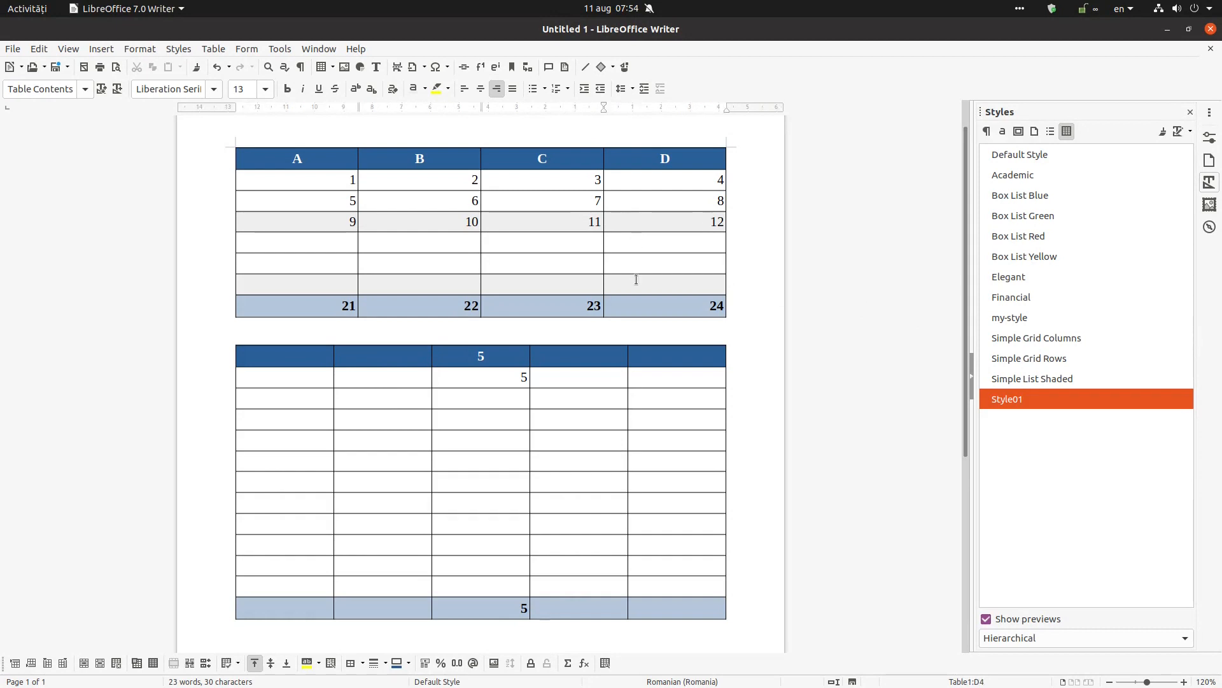
{"action": "scroll", "coordinate": [535, 396], "scroll_direction": "down", "scroll_amount": 5}
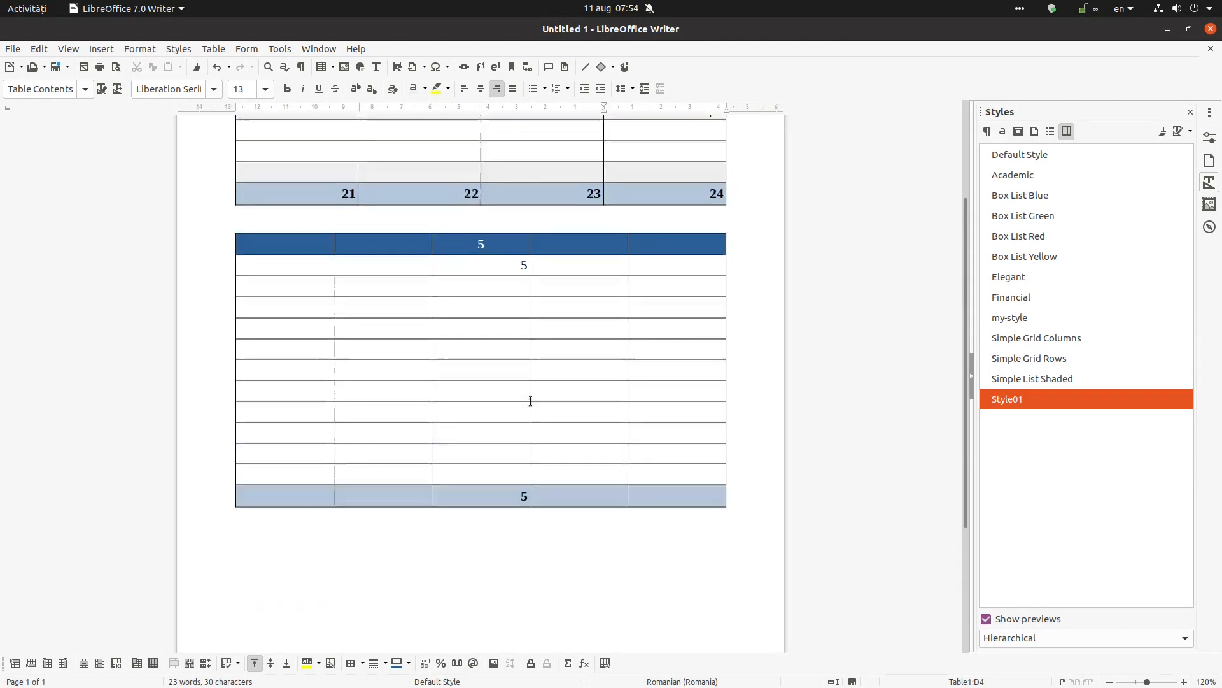
{"action": "left_click", "coordinate": [434, 356]}
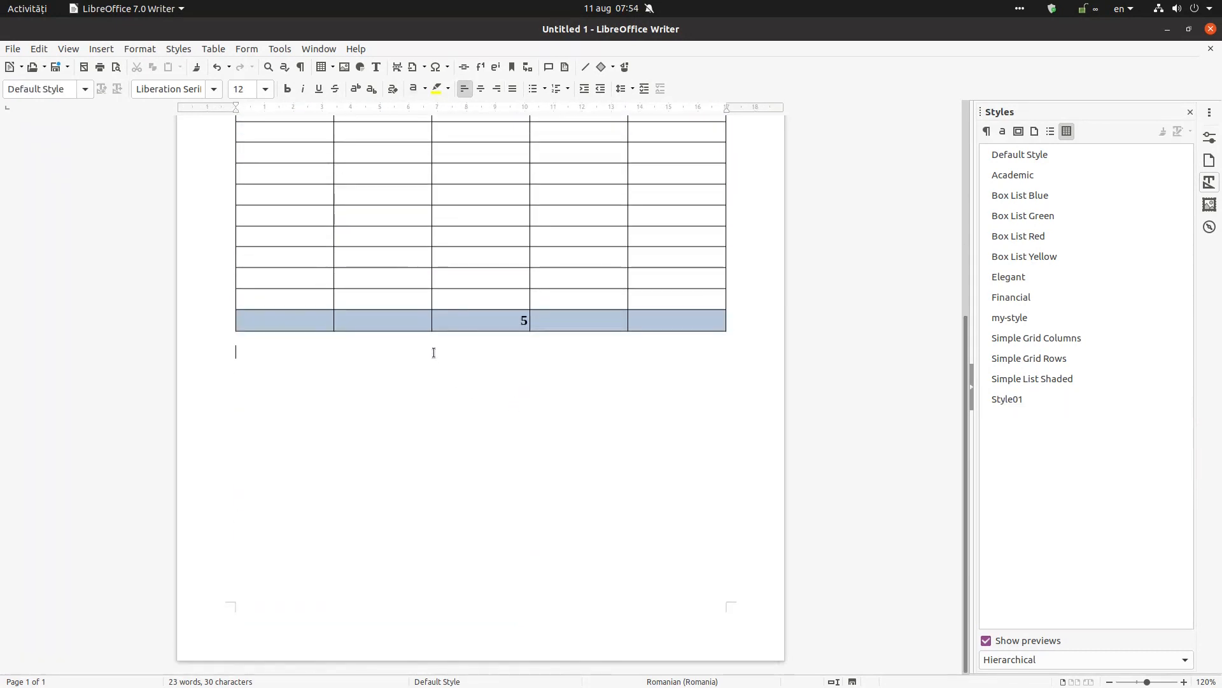
{"action": "scroll", "coordinate": [673, 123], "scroll_direction": "up", "scroll_amount": 4}
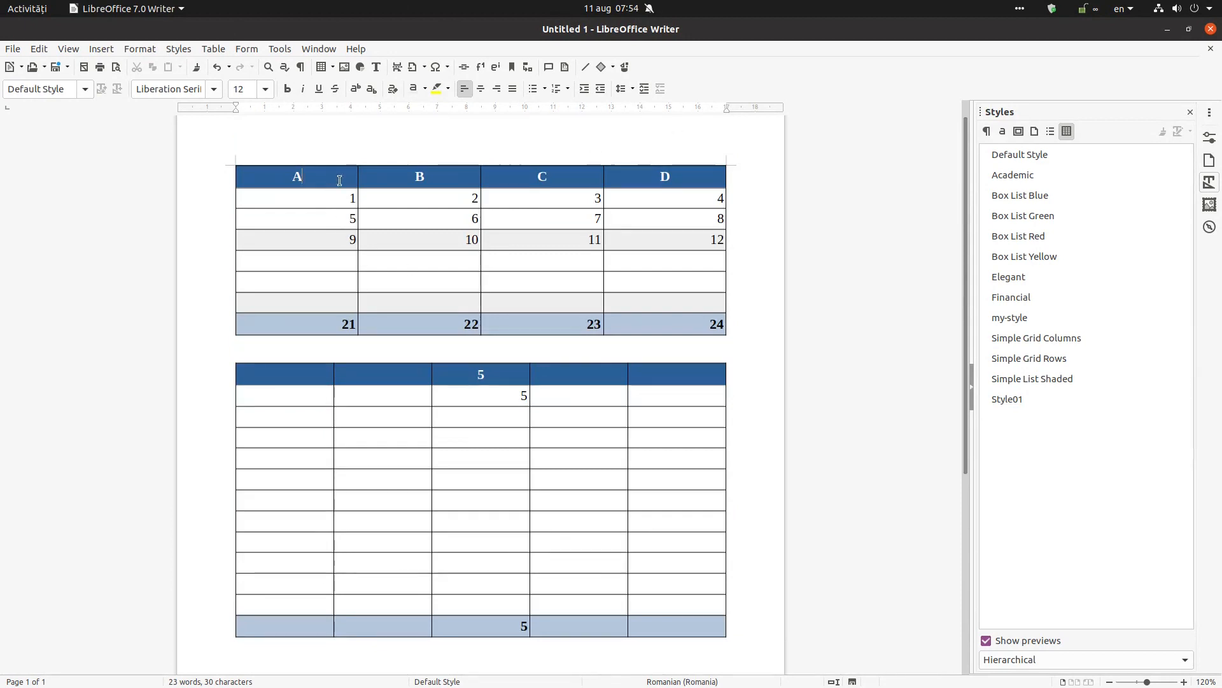
{"action": "left_click_drag", "start_coordinate": [335, 172], "coordinate": [681, 311]}
{"action": "left_click", "coordinate": [675, 296]}
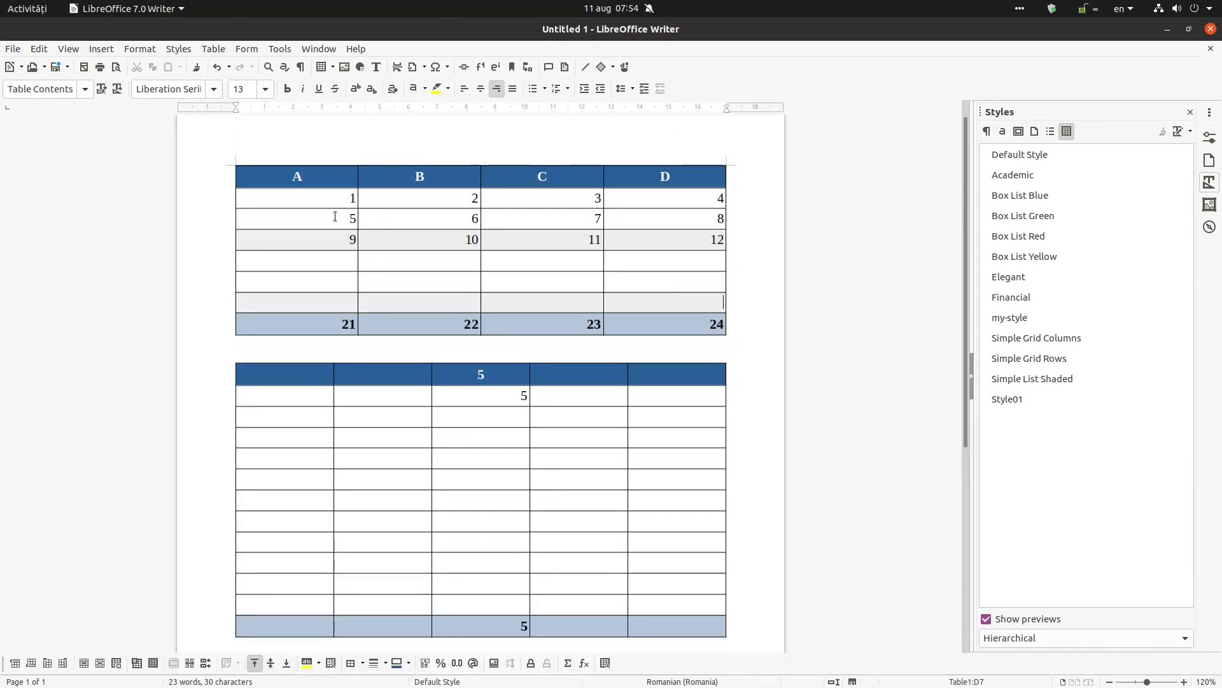
Fill the upper table's first body row, directly below the heading row, with the light gray background eeeeee
{"action": "left_click_drag", "start_coordinate": [317, 201], "coordinate": [630, 199]}
{"action": "right_click", "coordinate": [630, 198]}
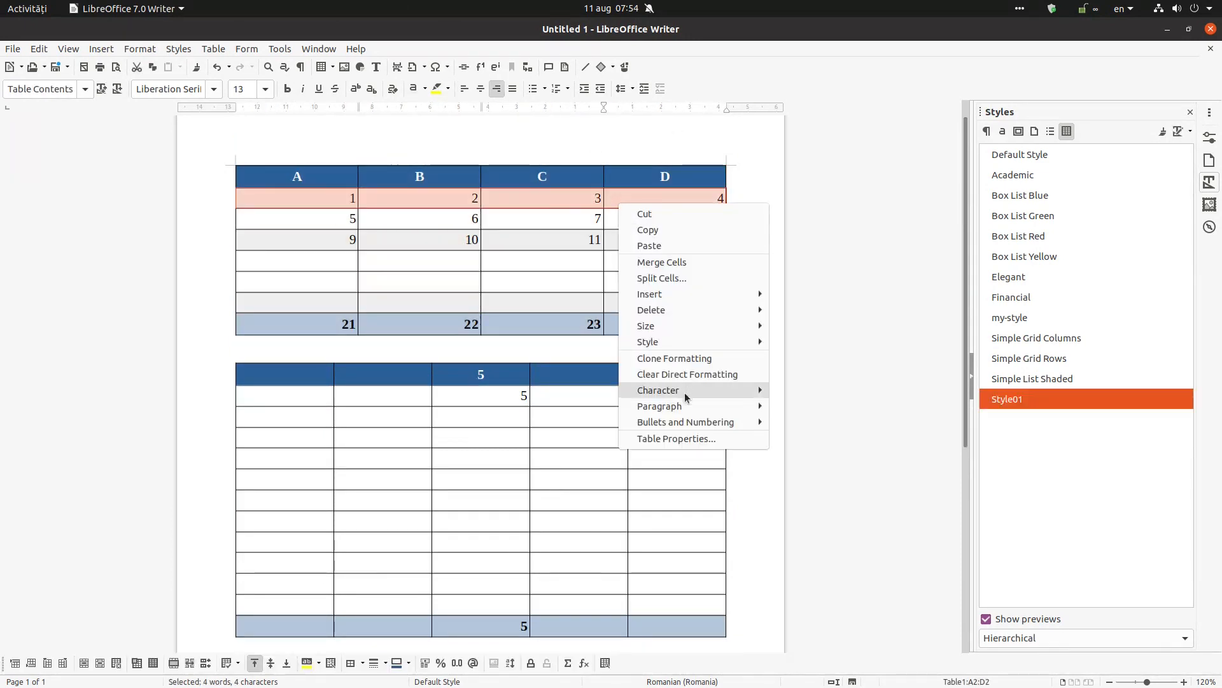
{"action": "key", "text": "Escape"}
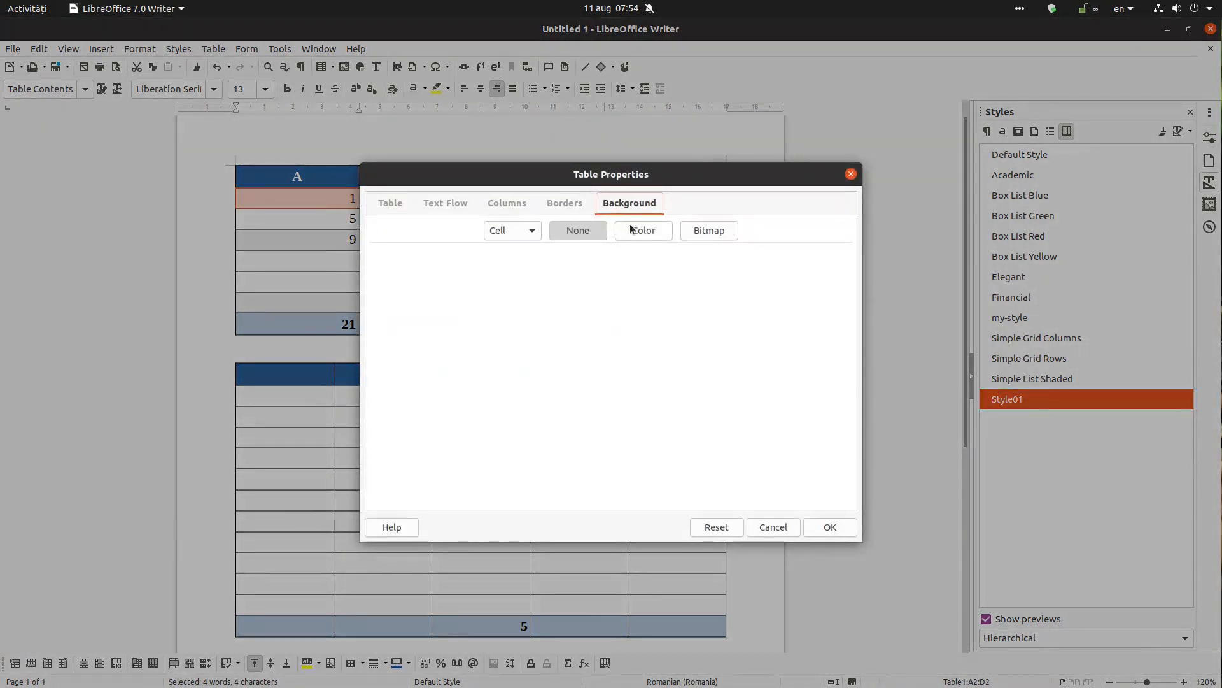
{"action": "left_click", "coordinate": [631, 228]}
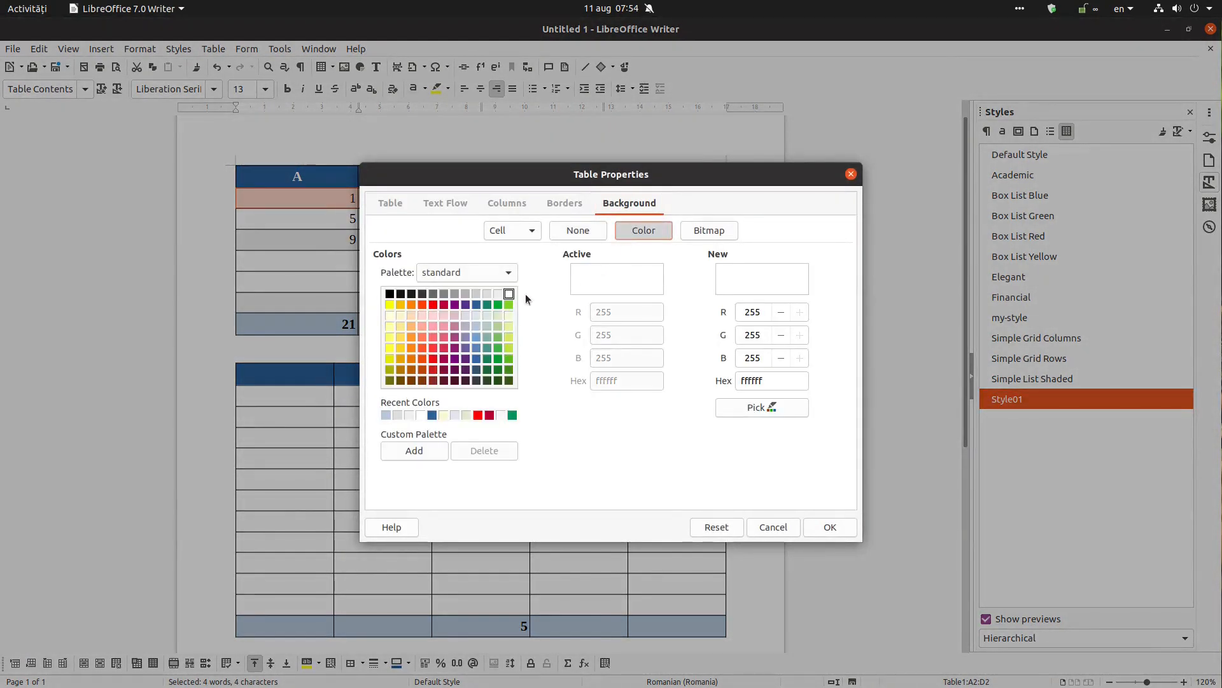
{"action": "left_click", "coordinate": [498, 293]}
{"action": "left_click", "coordinate": [830, 526]}
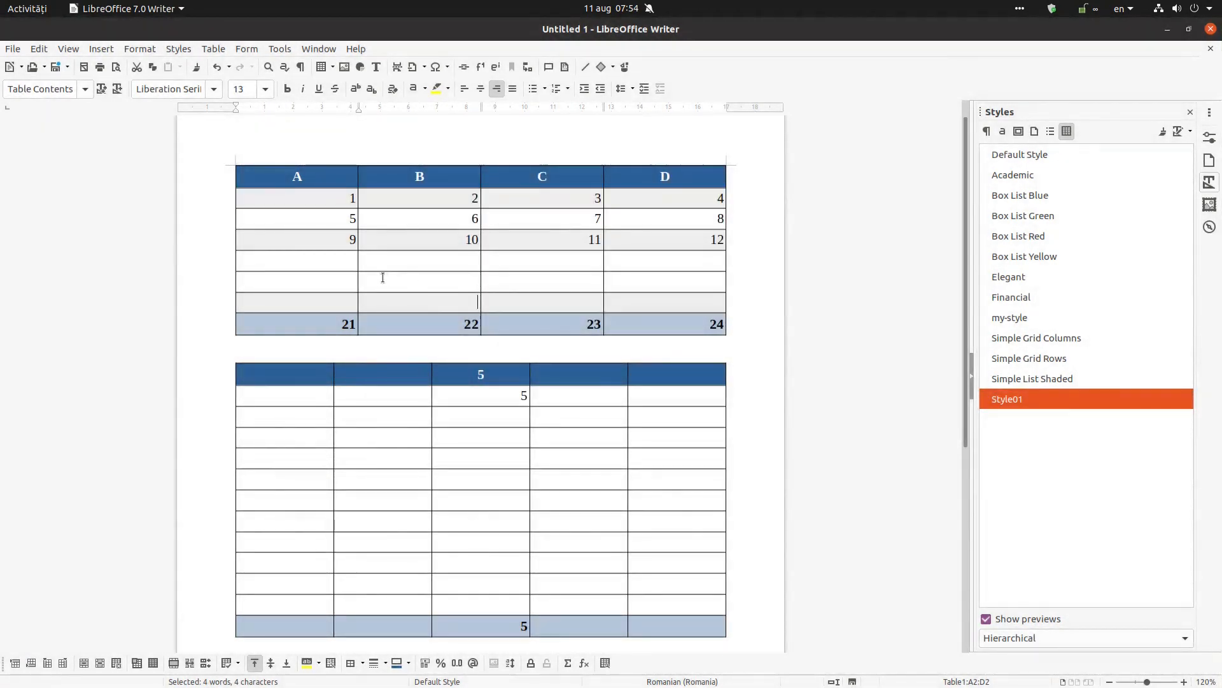
Fill the upper table's fifth body row, the second of its empty rows, with the light gray background eeeeee
{"action": "left_click_drag", "start_coordinate": [359, 279], "coordinate": [630, 271]}
{"action": "right_click", "coordinate": [631, 271]}
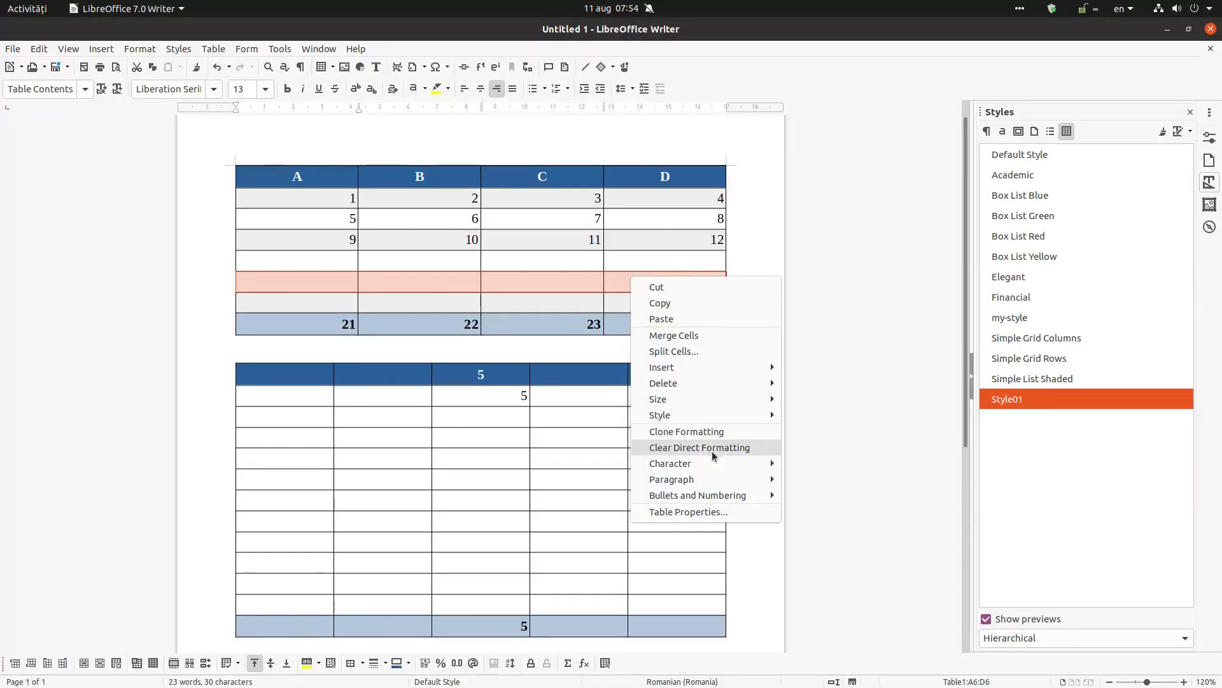
{"action": "left_click", "coordinate": [720, 507]}
{"action": "left_click", "coordinate": [644, 230]}
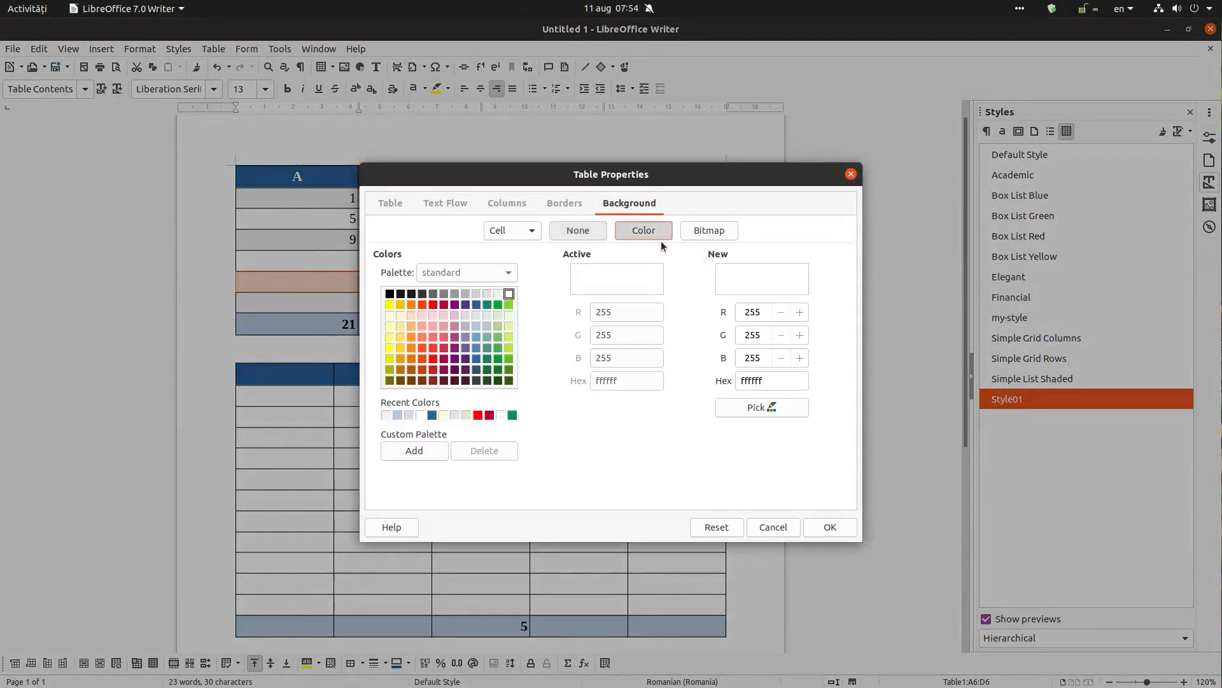
{"action": "left_click", "coordinate": [508, 293]}
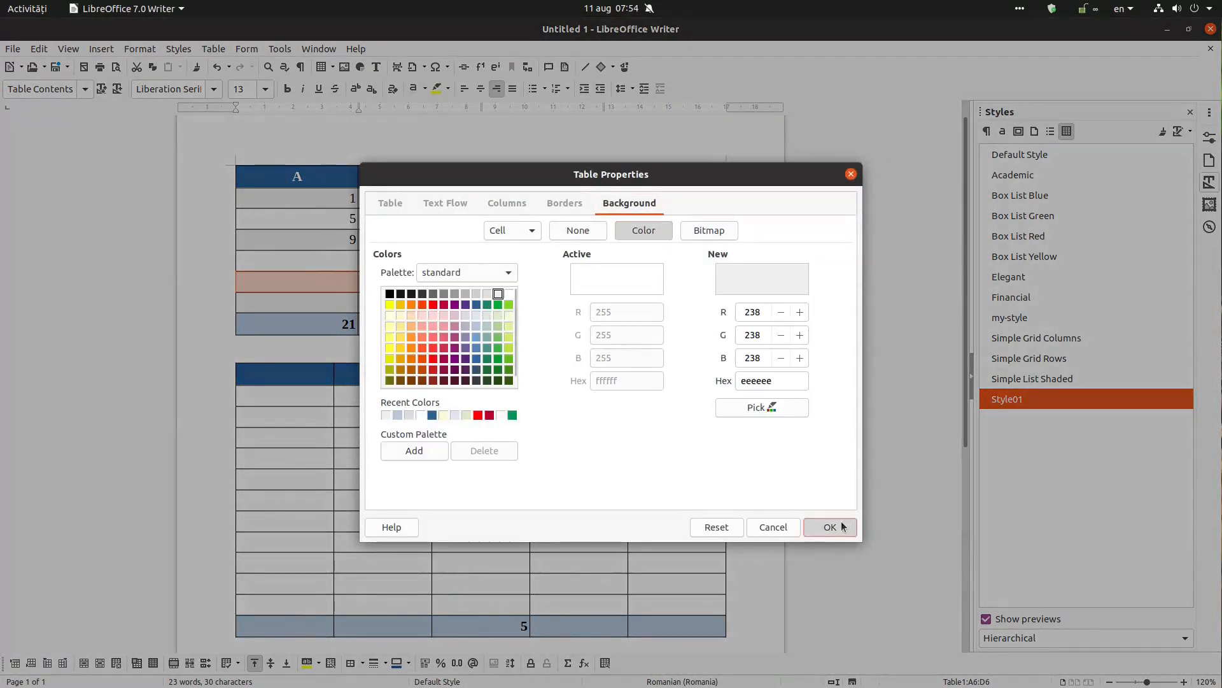
{"action": "left_click", "coordinate": [829, 527]}
Remove the background fill from the upper table's last empty row, directly above the row with 21 to 24
{"action": "left_click_drag", "start_coordinate": [347, 304], "coordinate": [651, 299]}
{"action": "right_click", "coordinate": [652, 299]}
{"action": "key", "text": "Escape"}
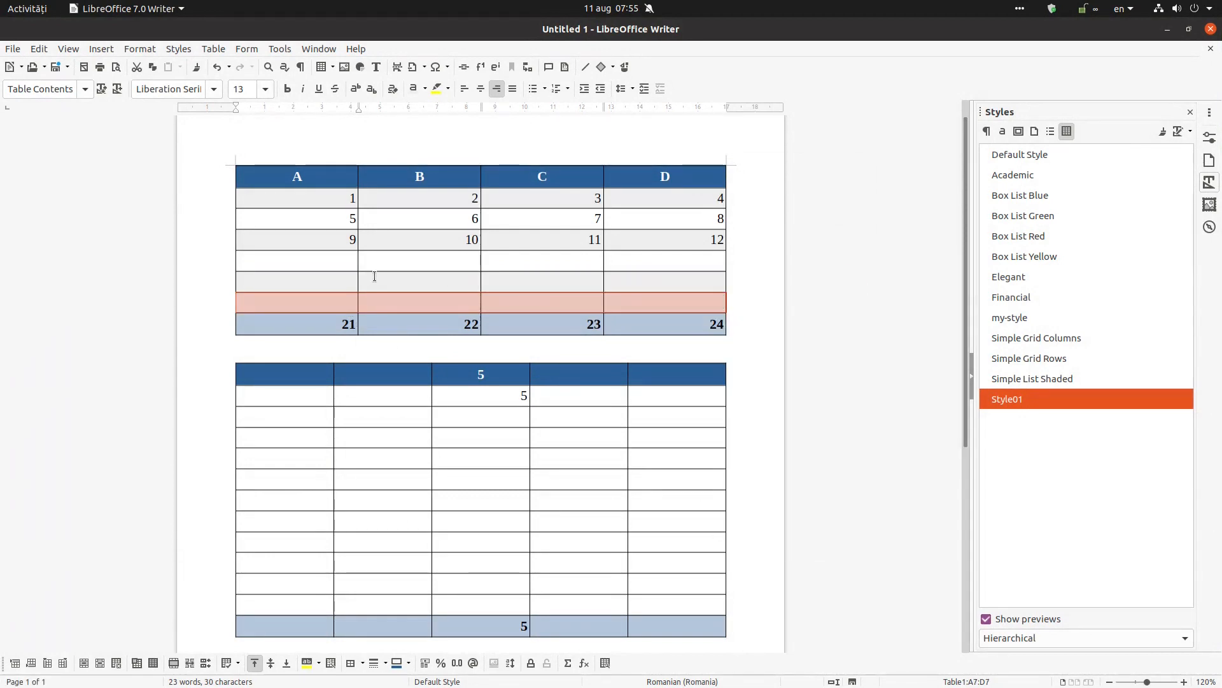
{"action": "right_click", "coordinate": [384, 306]}
{"action": "left_click", "coordinate": [458, 545]}
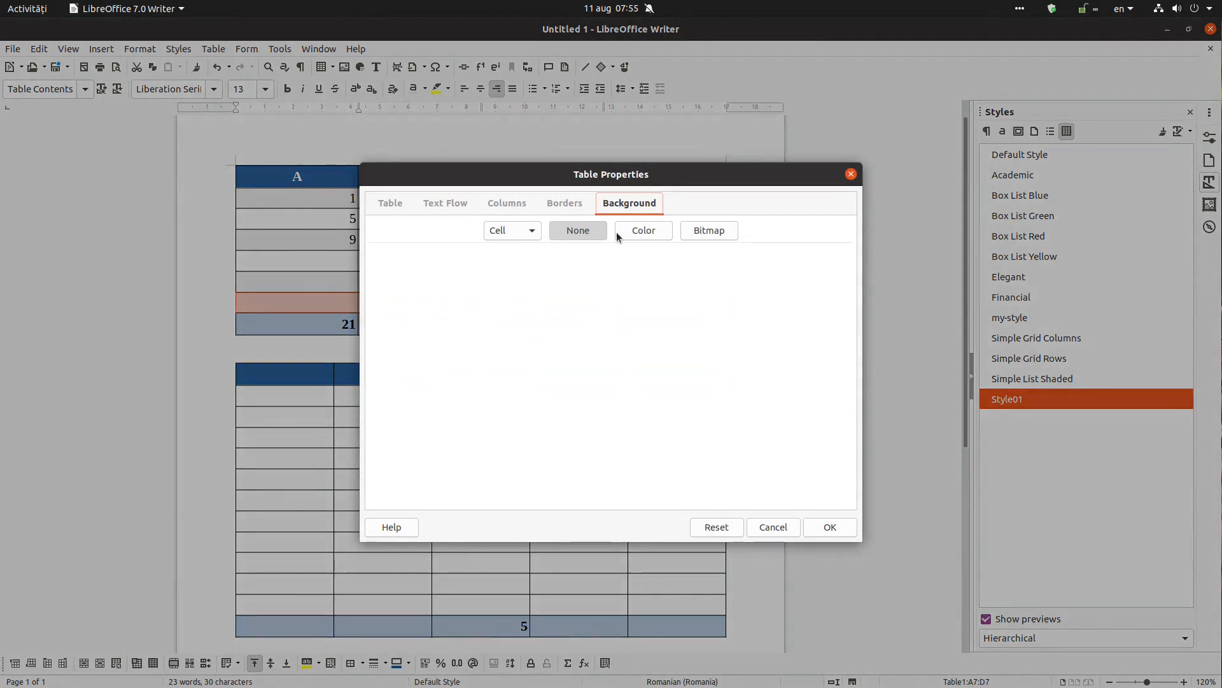
{"action": "left_click", "coordinate": [594, 230]}
{"action": "left_click", "coordinate": [828, 527]}
{"action": "left_click", "coordinate": [437, 303]}
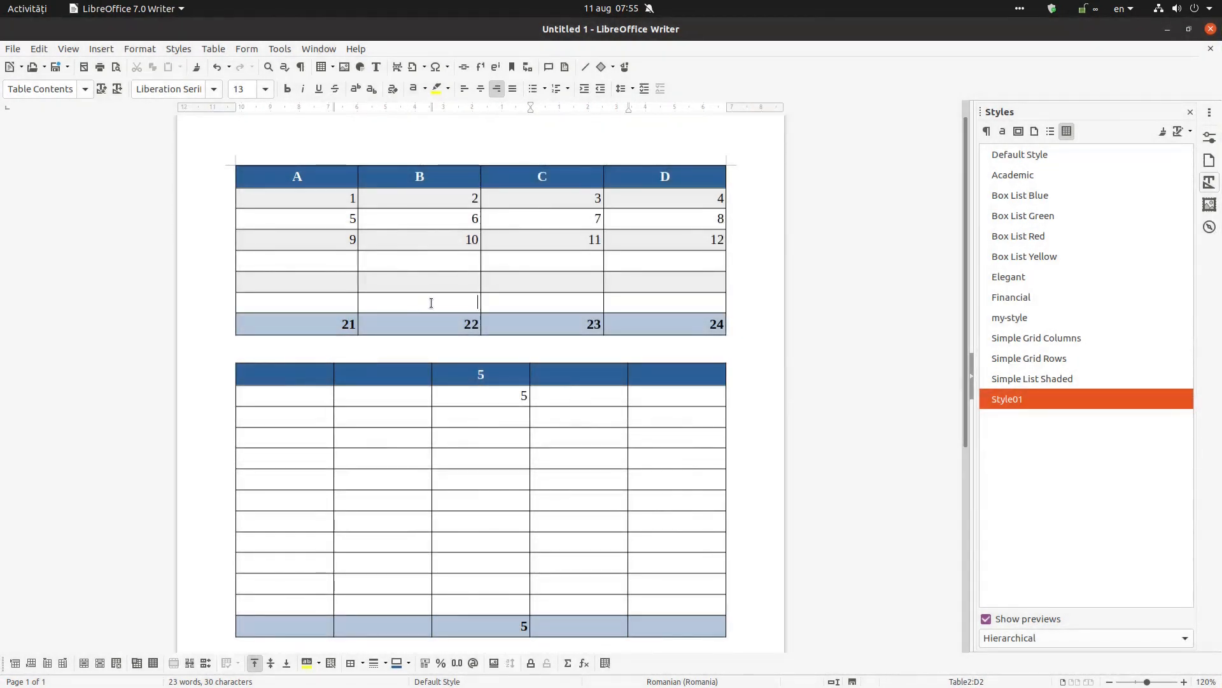
Save the whole upper table's formatting as a new AutoFormat style named Style02 and apply it to that table
{"action": "left_click_drag", "start_coordinate": [328, 180], "coordinate": [620, 321]}
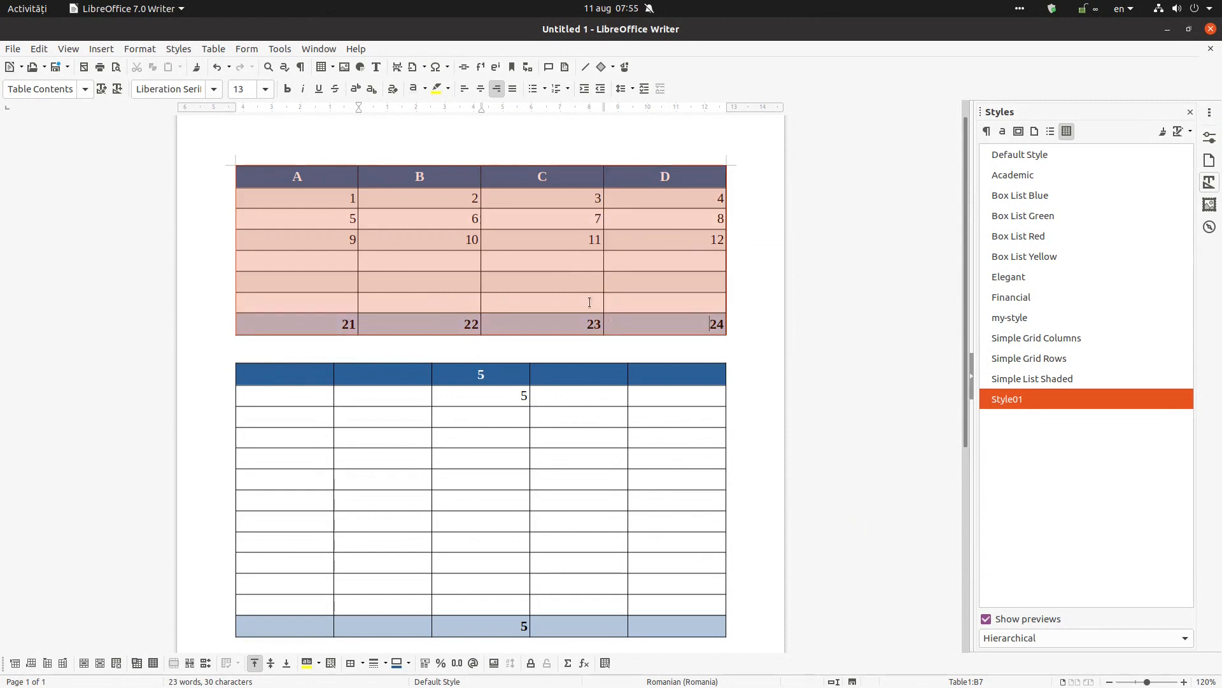
{"action": "left_click", "coordinate": [213, 49]}
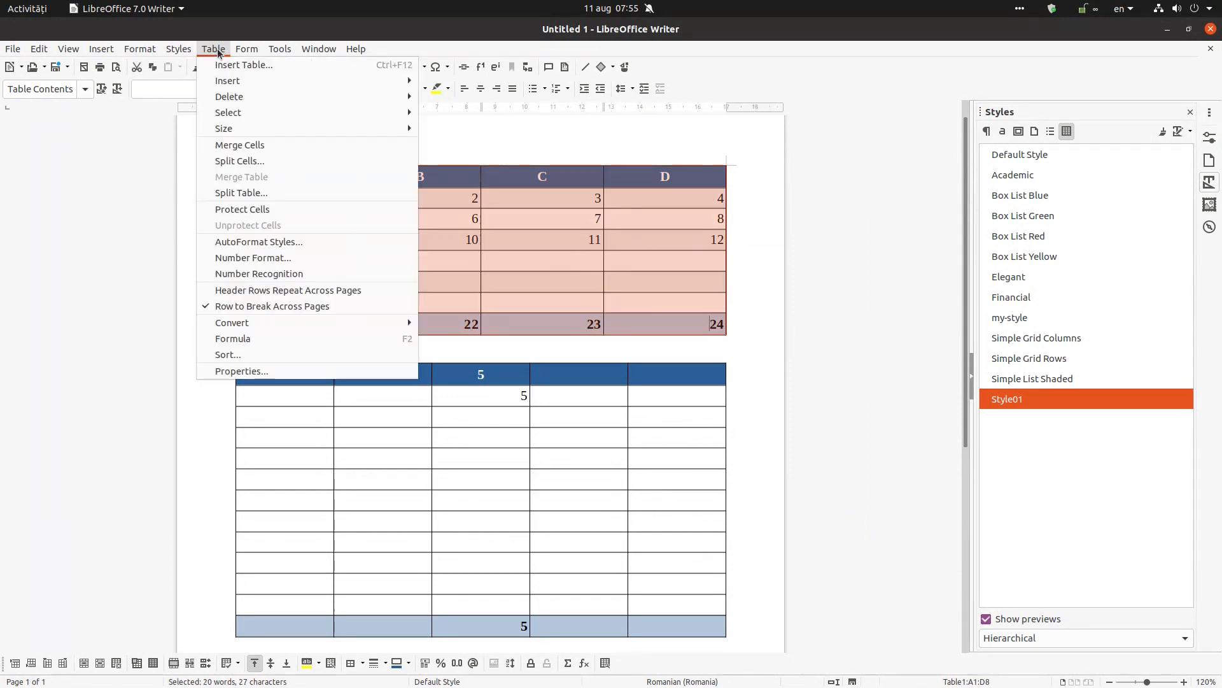
{"action": "left_click", "coordinate": [258, 235]}
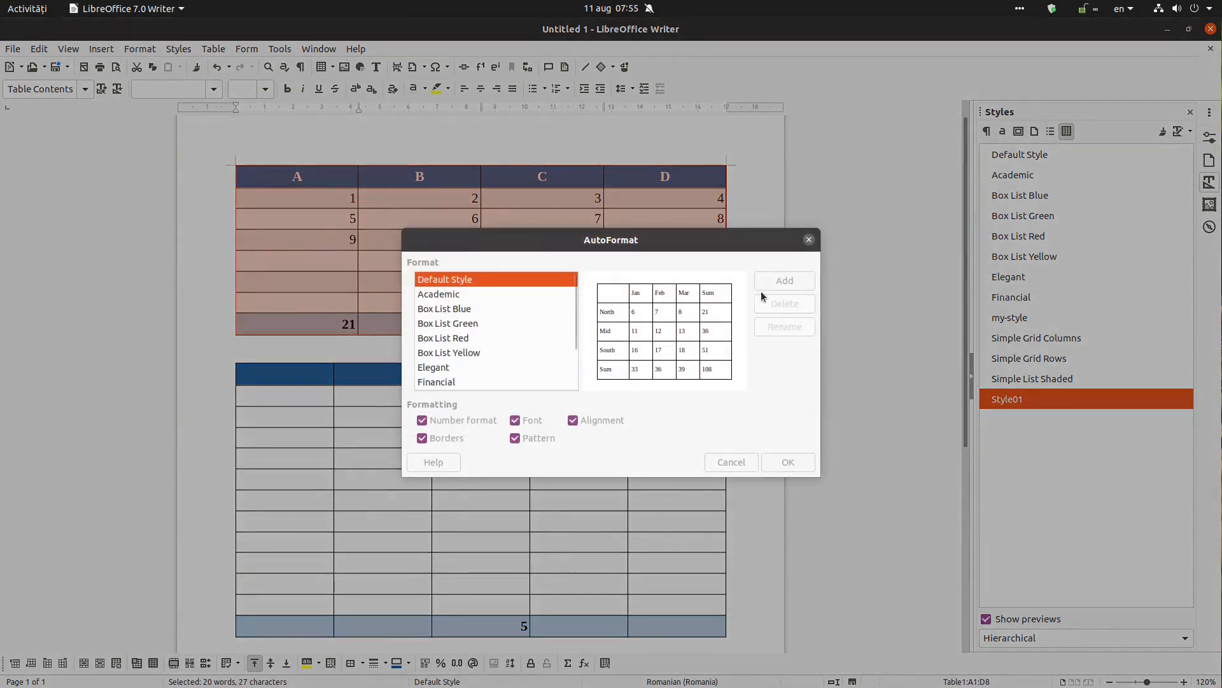
{"action": "left_click", "coordinate": [779, 281]}
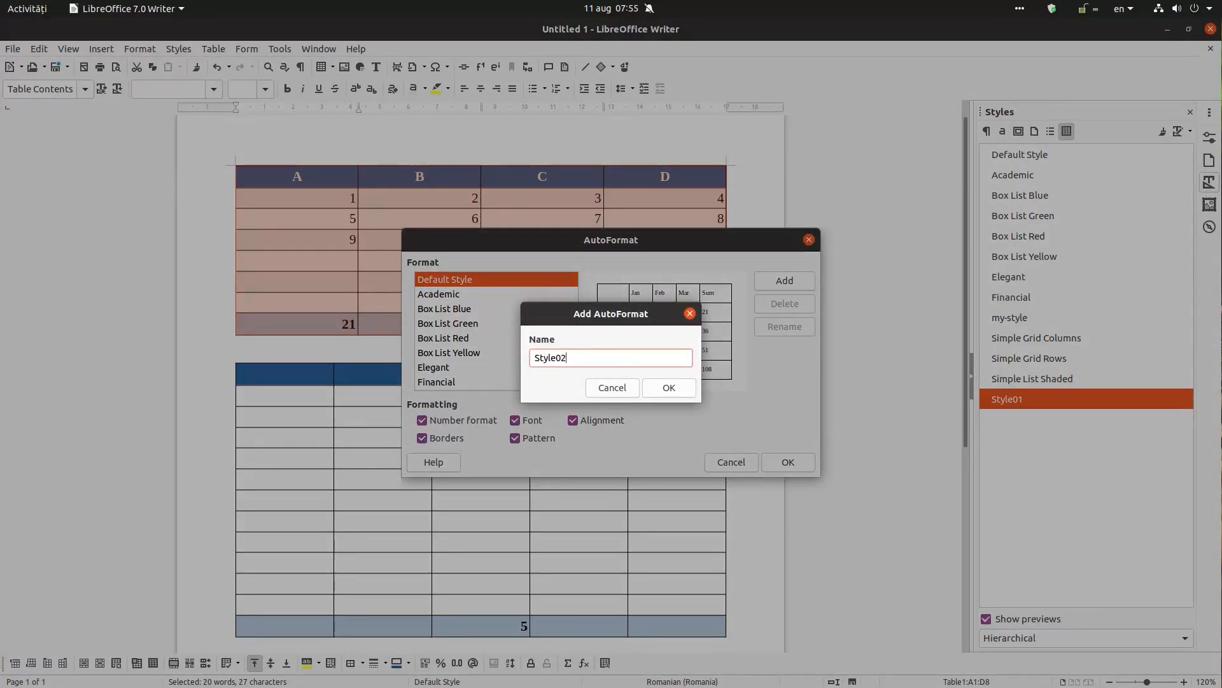
{"action": "left_click", "coordinate": [693, 390]}
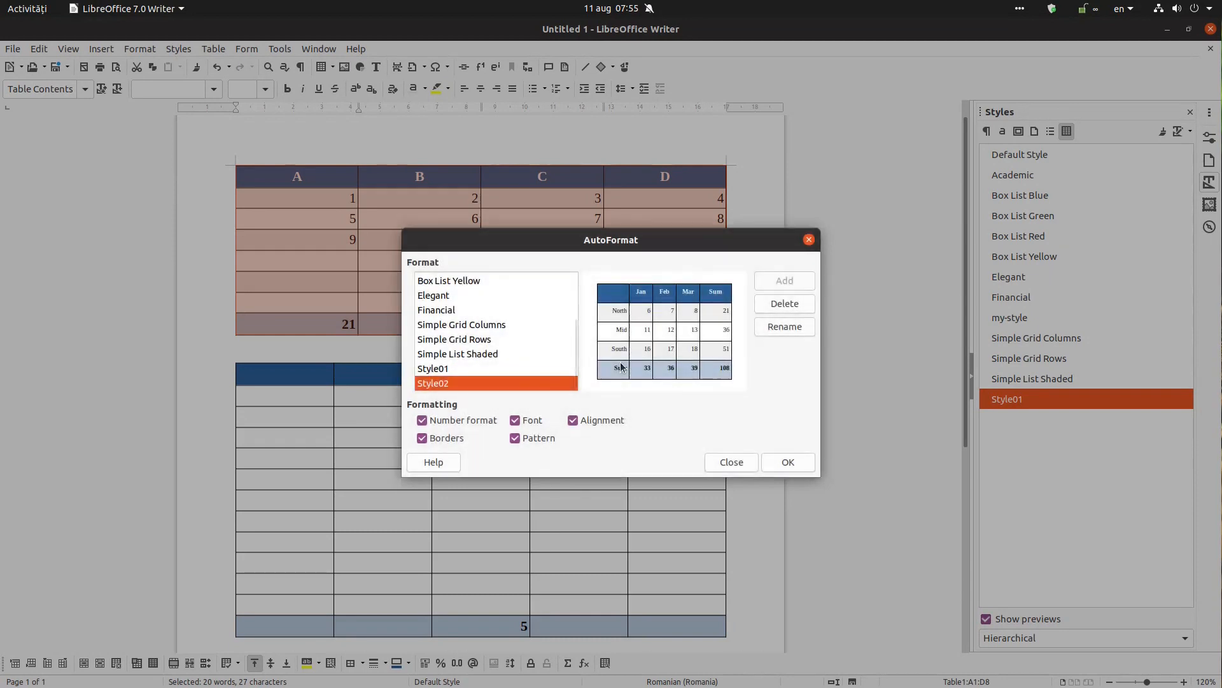
{"action": "left_click", "coordinate": [791, 463]}
Apply the Style02 table style to the lower table
{"action": "left_click", "coordinate": [548, 398]}
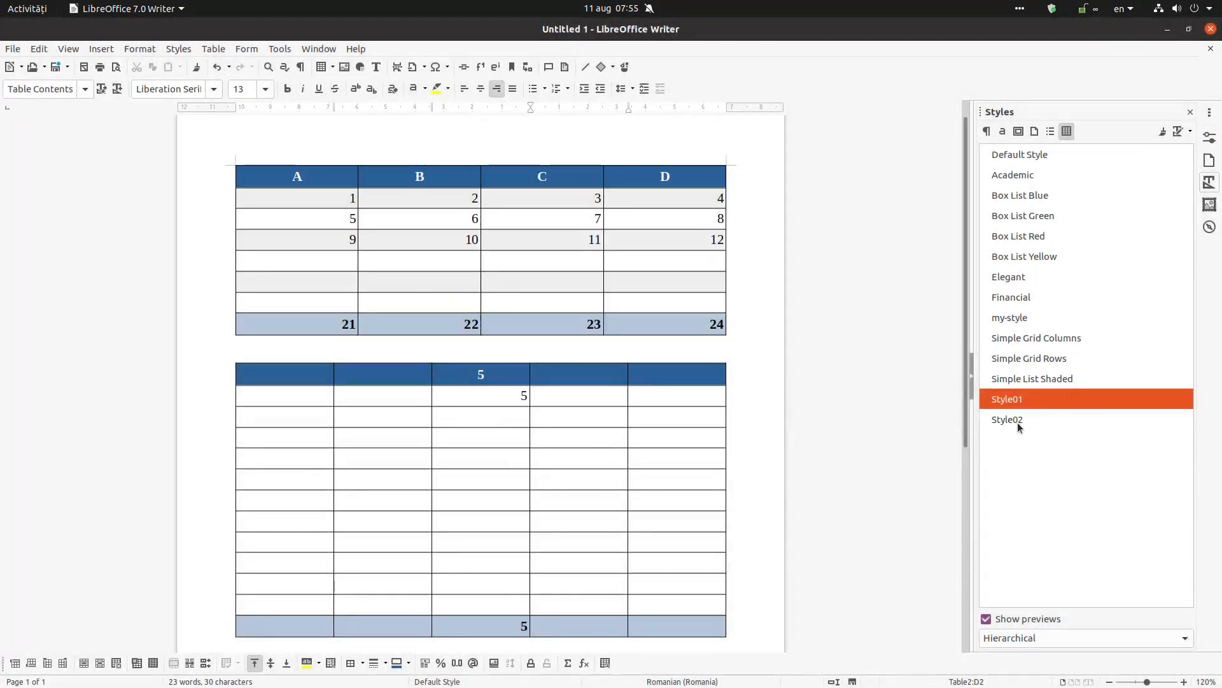
{"action": "double_click", "coordinate": [1017, 421]}
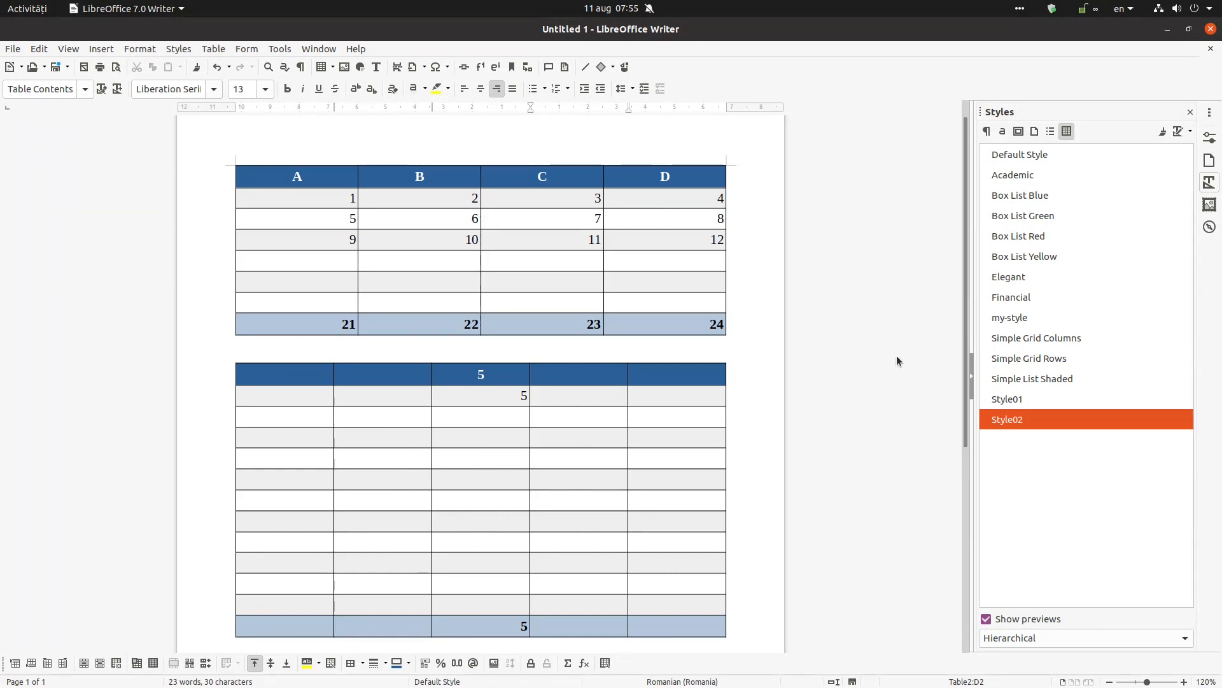
{"action": "left_click", "coordinate": [560, 375]}
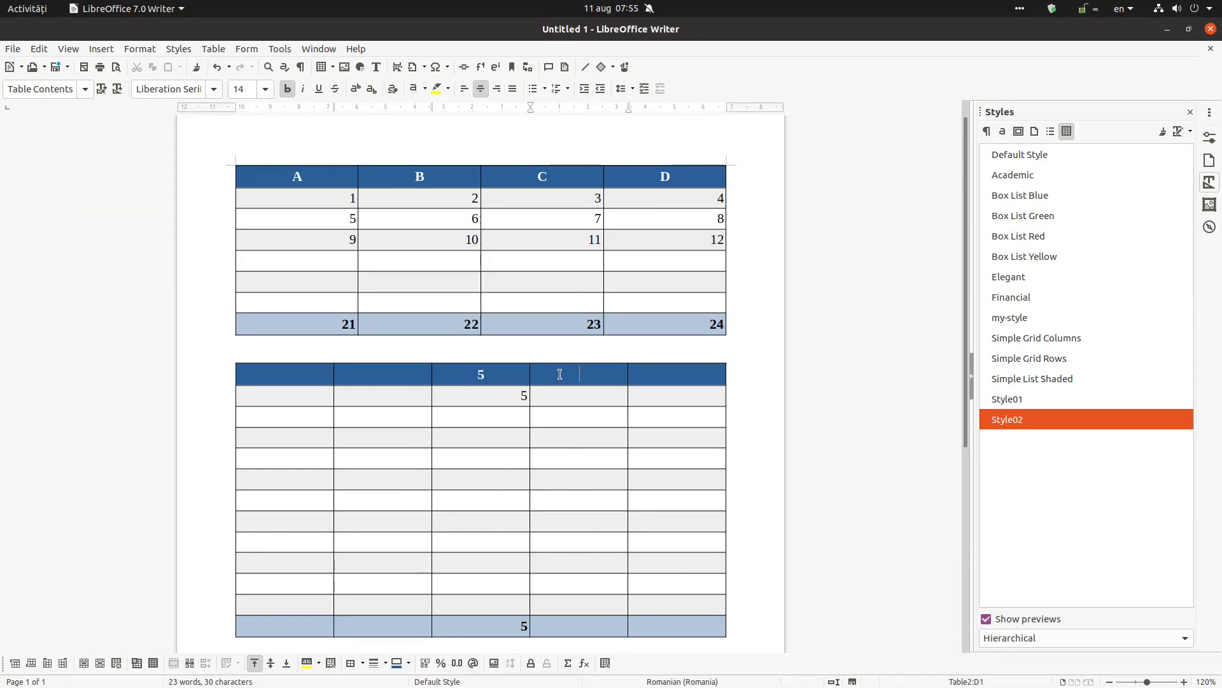
Open the information about the installed LibreOffice version
{"action": "left_click", "coordinate": [355, 49]}
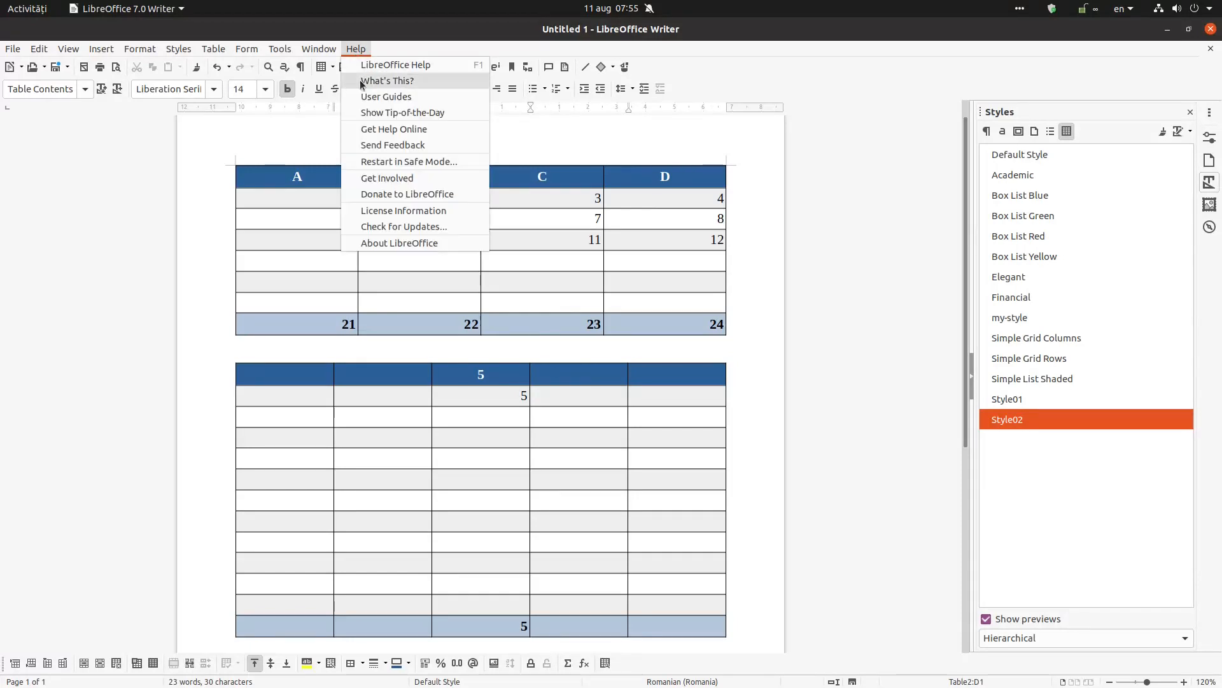
{"action": "left_click", "coordinate": [374, 242]}
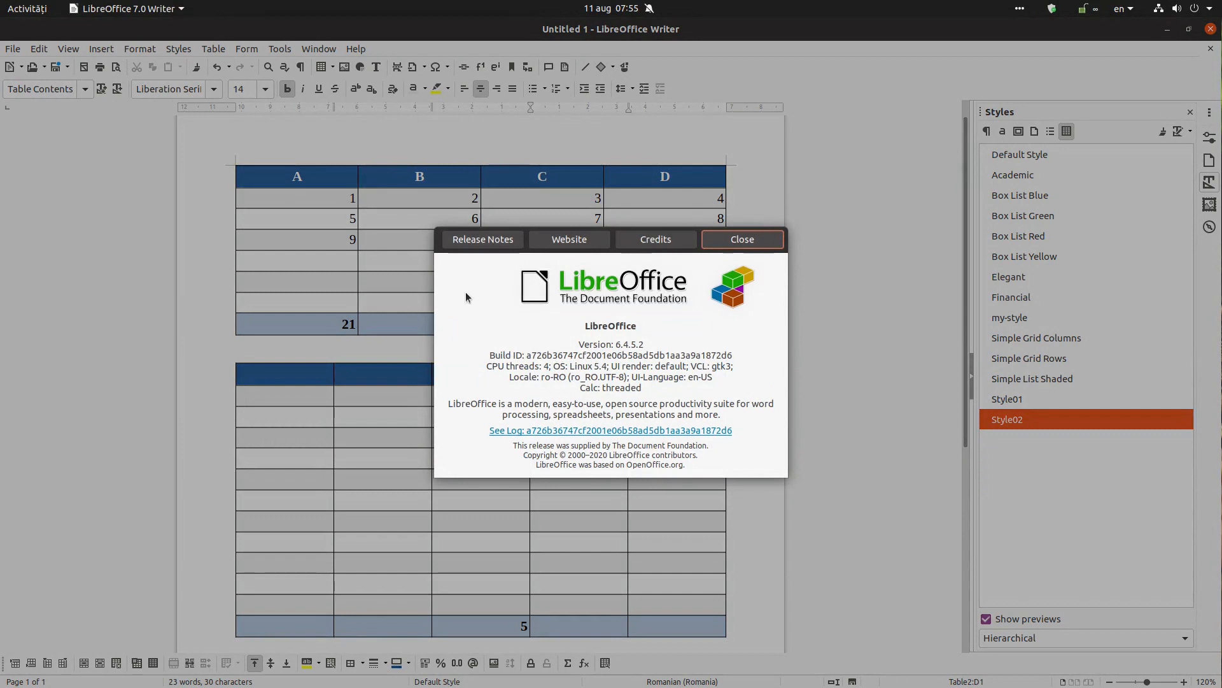